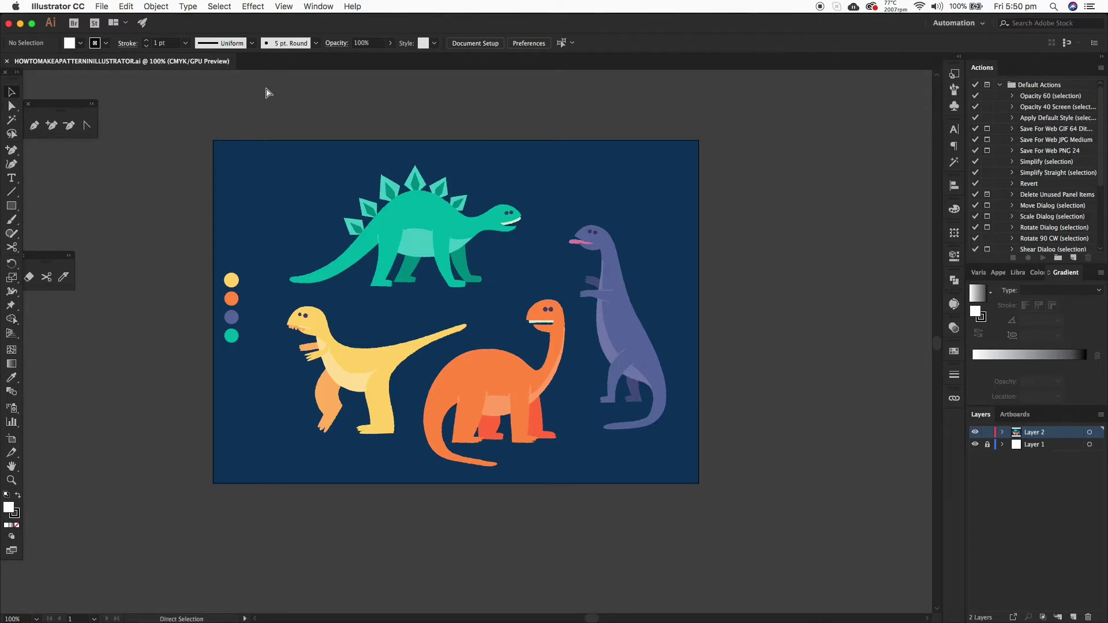
Create a new 1000 x 1000 px document with RGB color mode and Screen (72 ppi) raster effects.
key("super+n")
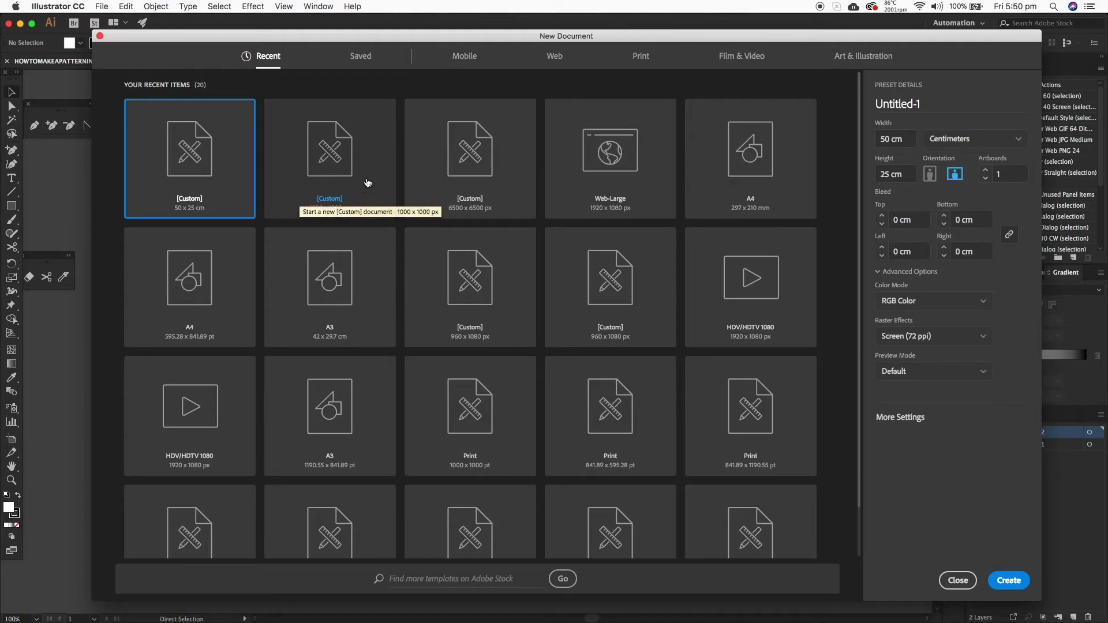
left_click(332, 178)
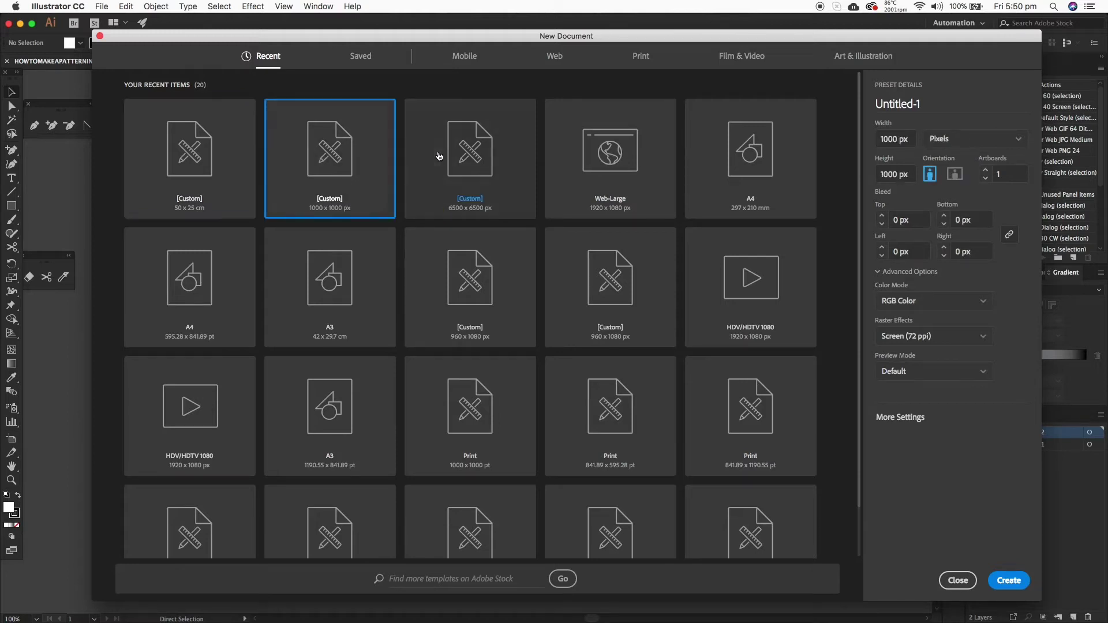
left_click(951, 142)
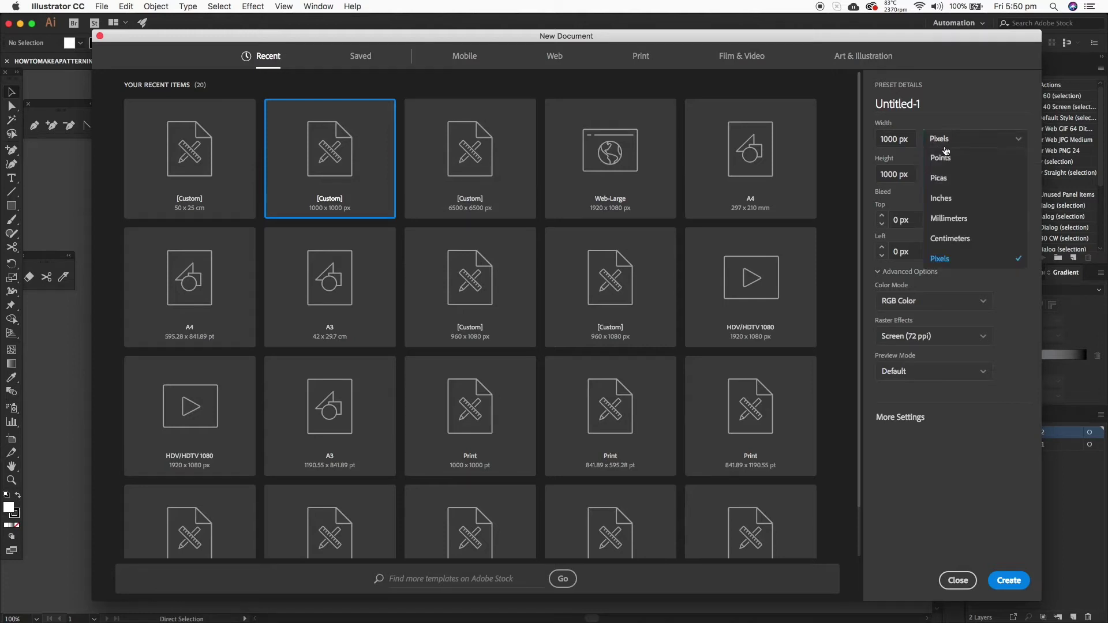
left_click(949, 239)
left_click(959, 144)
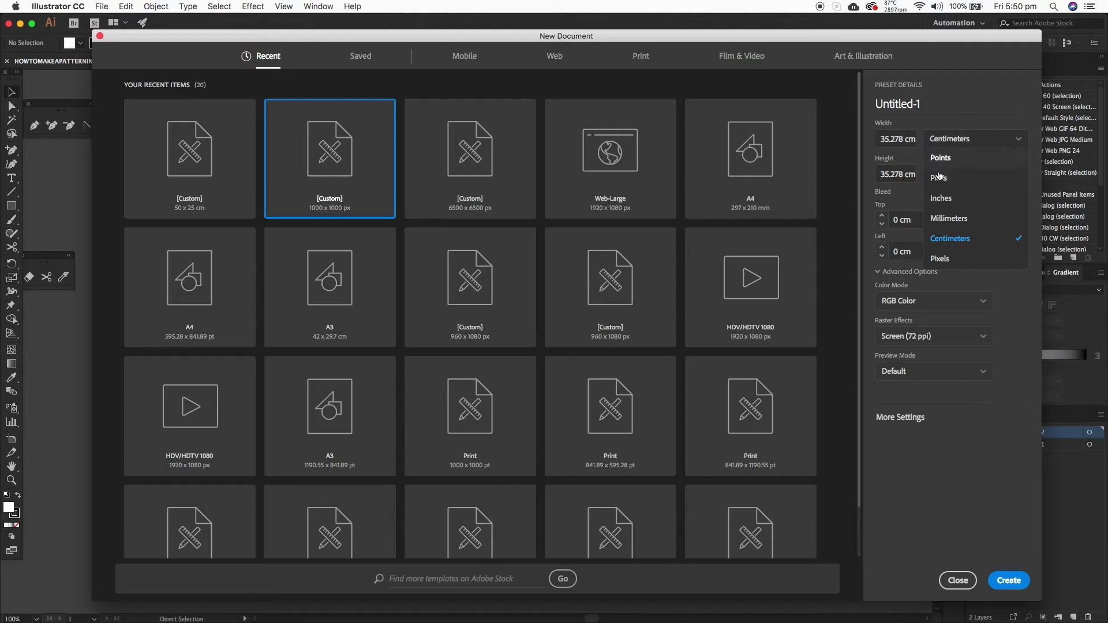
left_click(939, 258)
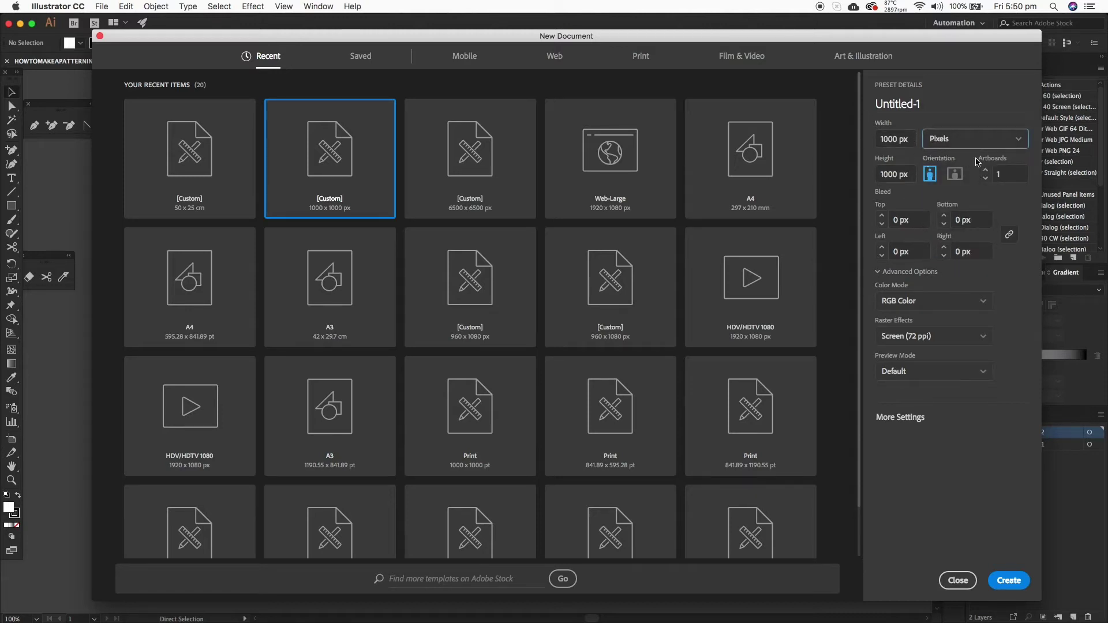
left_click(1008, 580)
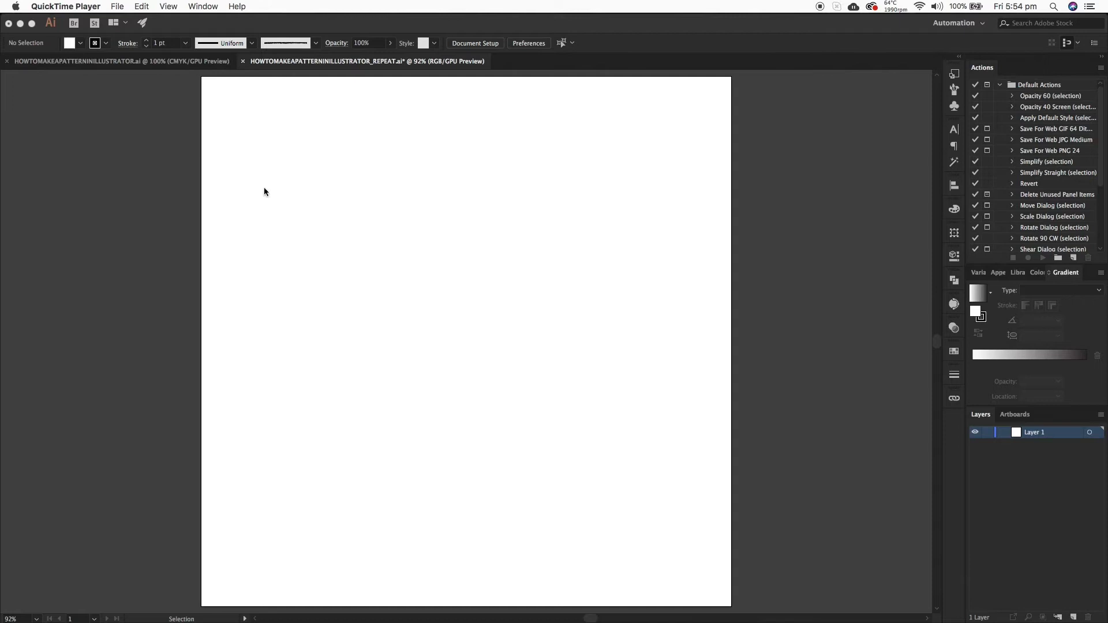
Copy the four dinosaurs from HOWTOMAKEAPATTERNINILLUSTRATOR.ai and paste them into the blank HOWTOMAKEAPATTERNINILLUSTRATOR_REPEAT.ai document.
left_click(112, 63)
left_click(115, 63)
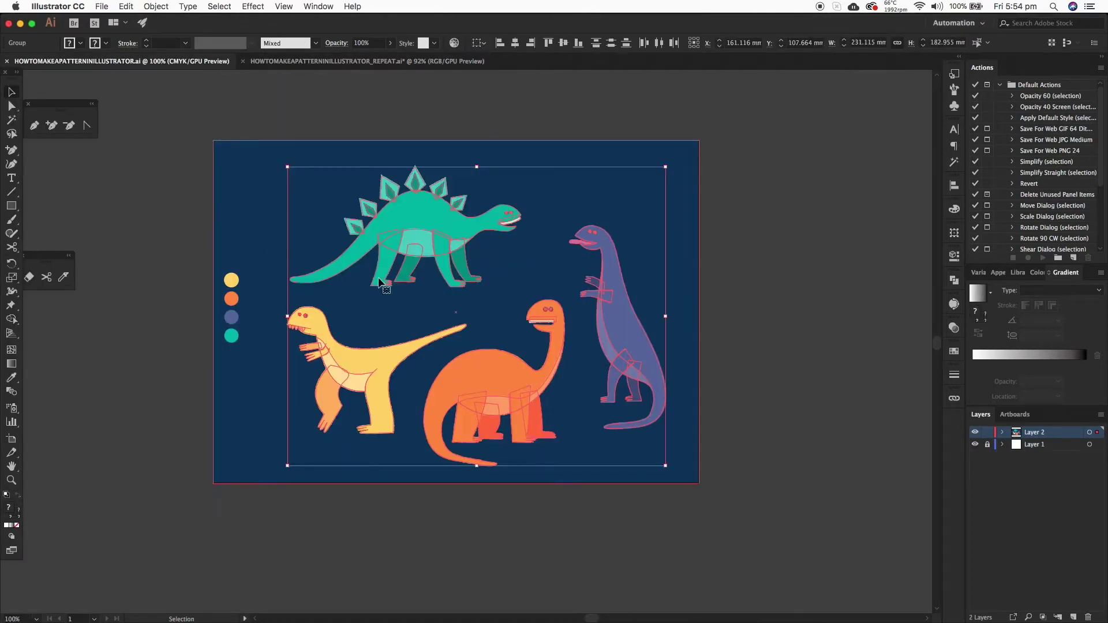
left_click(154, 235)
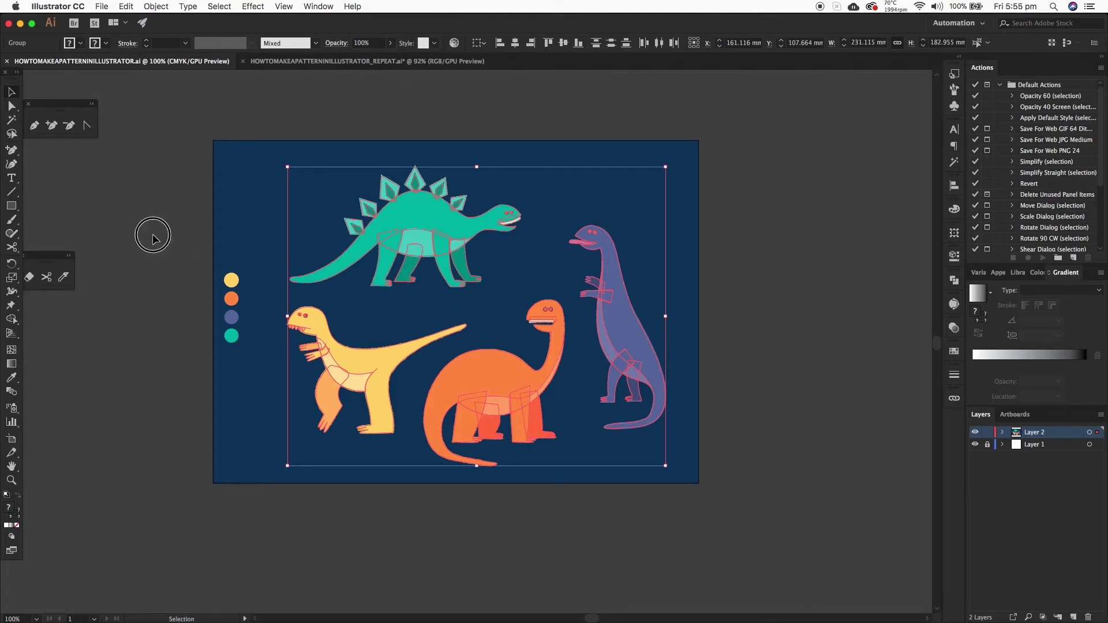
left_click(382, 233)
left_click(387, 387, "shift")
left_click(479, 390, "shift")
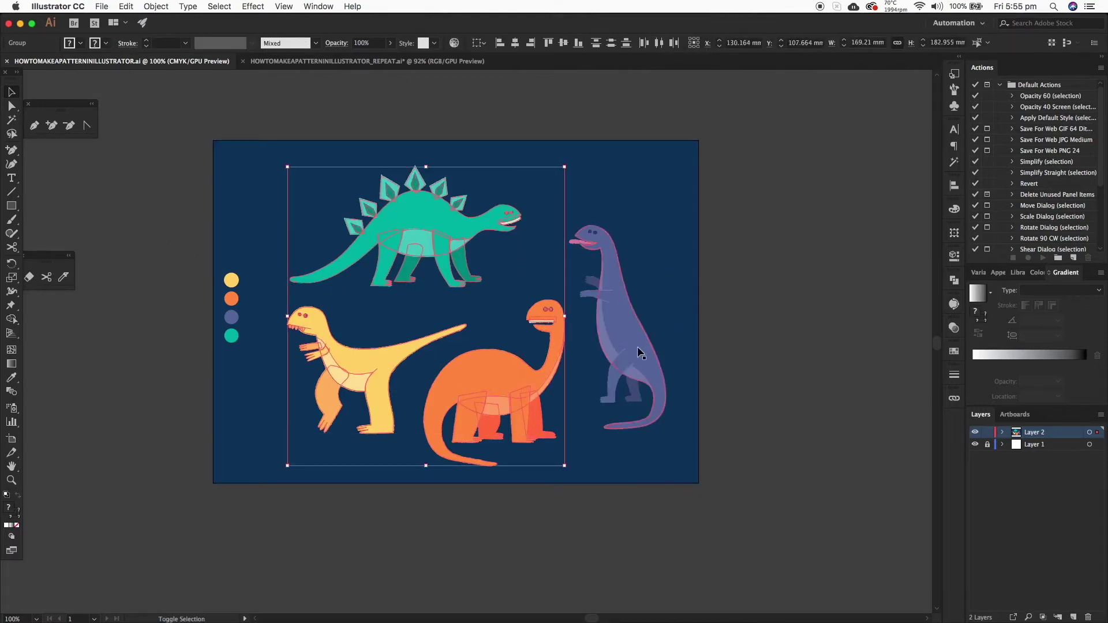
left_click(635, 347, "shift")
key("a")
key("v")
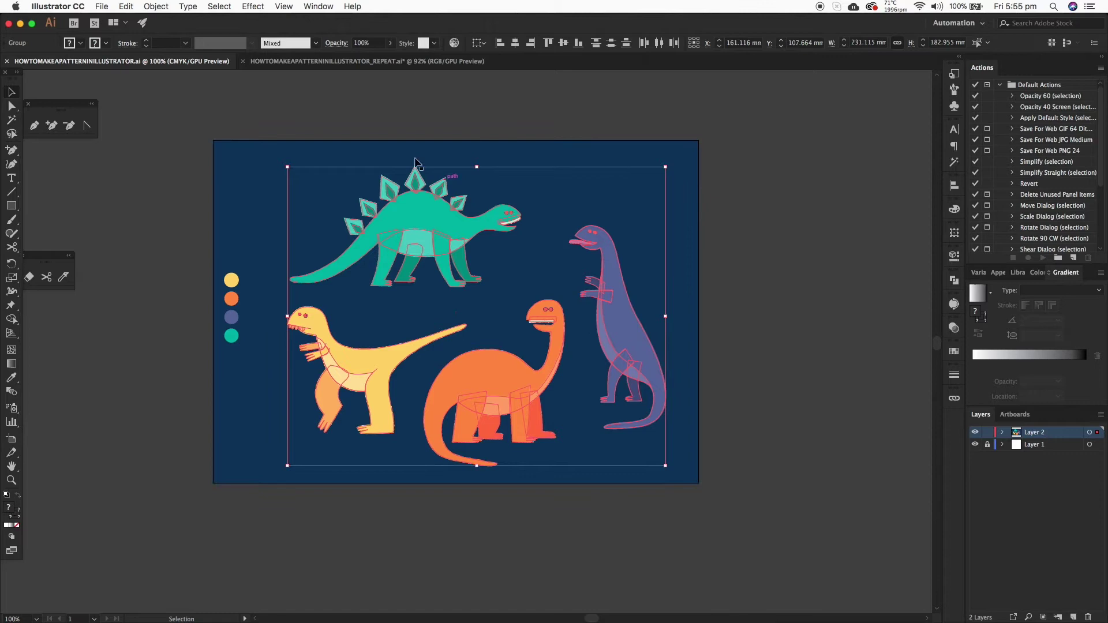
left_click(273, 61)
key("super+v")
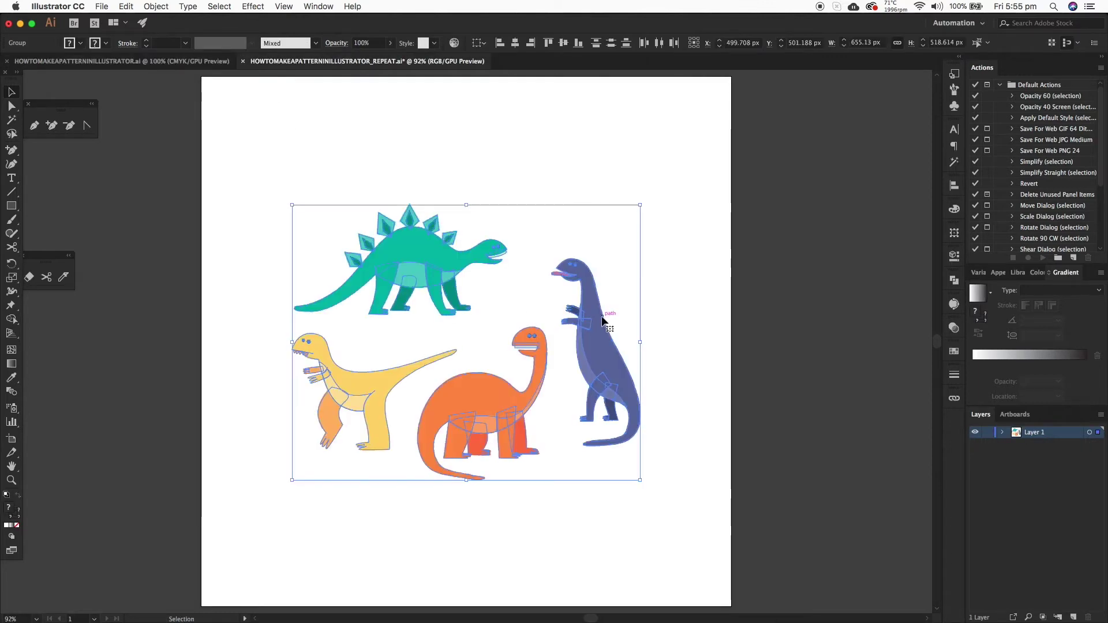
left_click(686, 295)
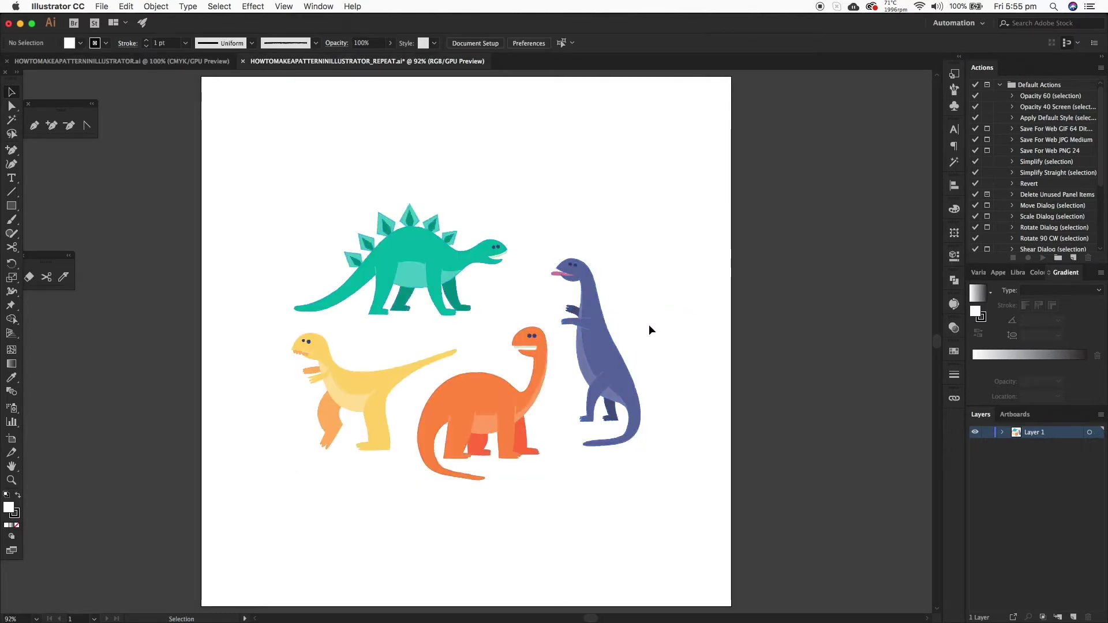
Expand the appearance of all four dinosaurs and inspect the resulting outlines around the green dinosaur's spikes.
left_click(601, 346)
left_click(449, 401, "shift")
left_click(355, 374, "shift")
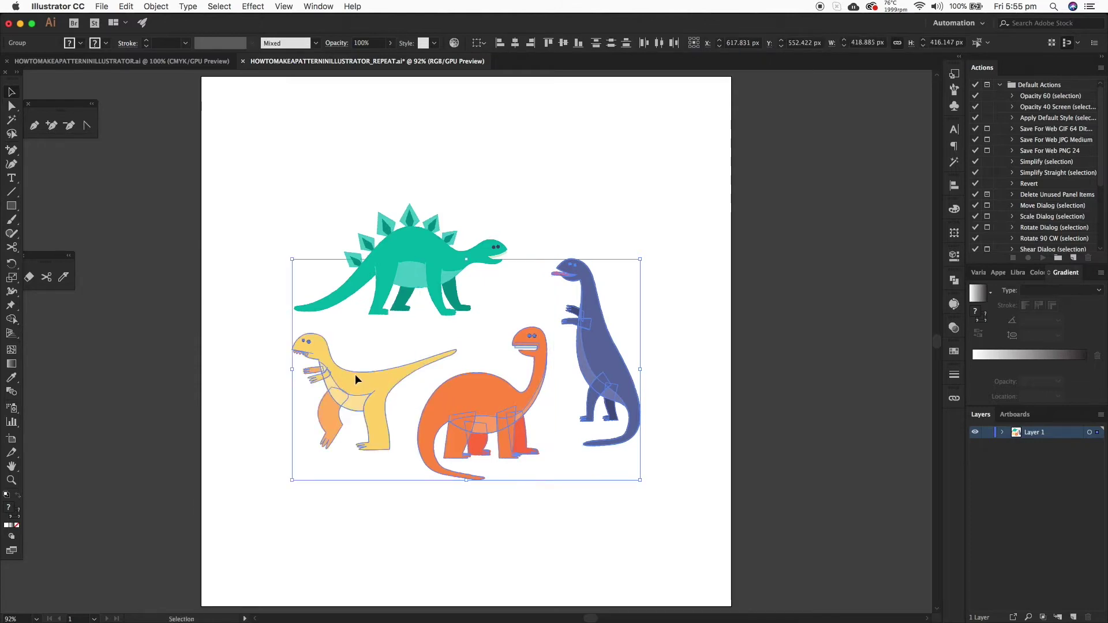
left_click(396, 255, "shift")
left_click(126, 6)
left_click(156, 7)
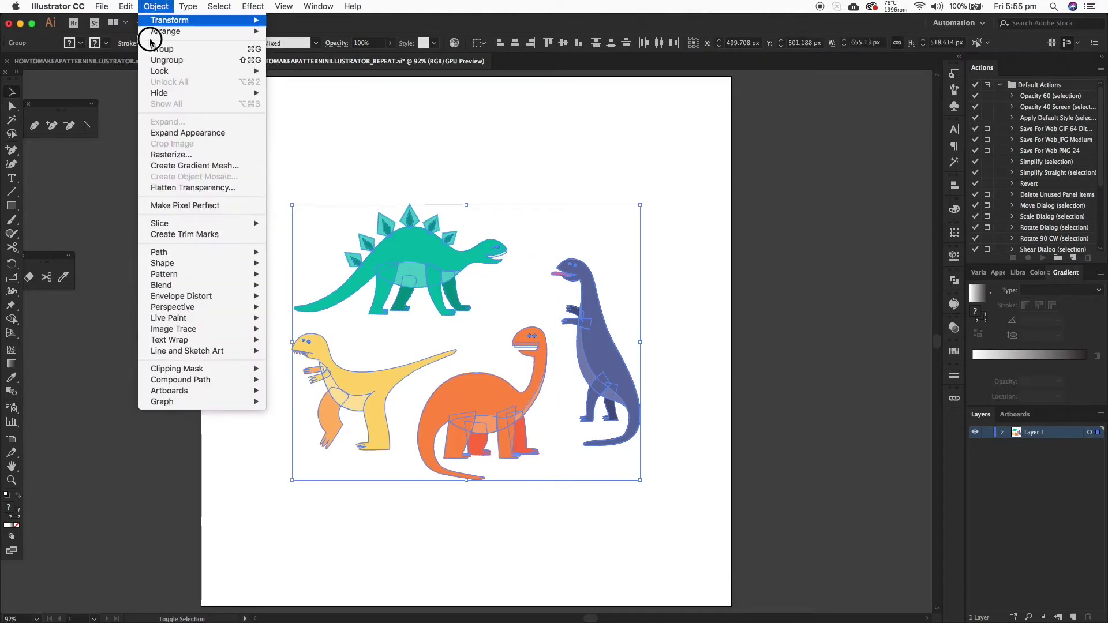
mouse_move(125, 6)
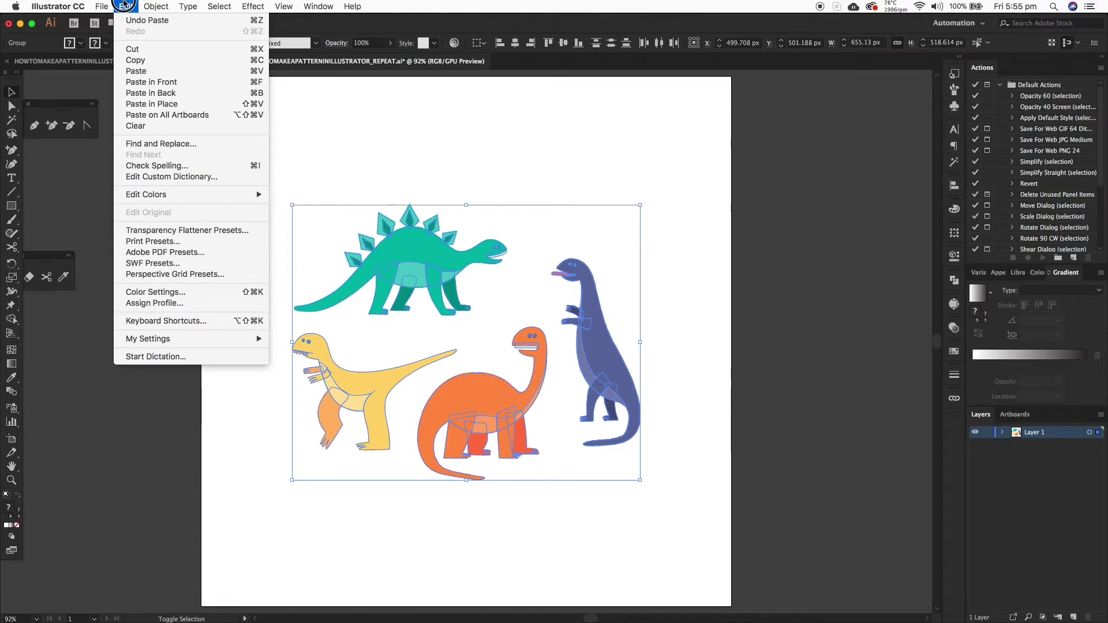
left_click(173, 131)
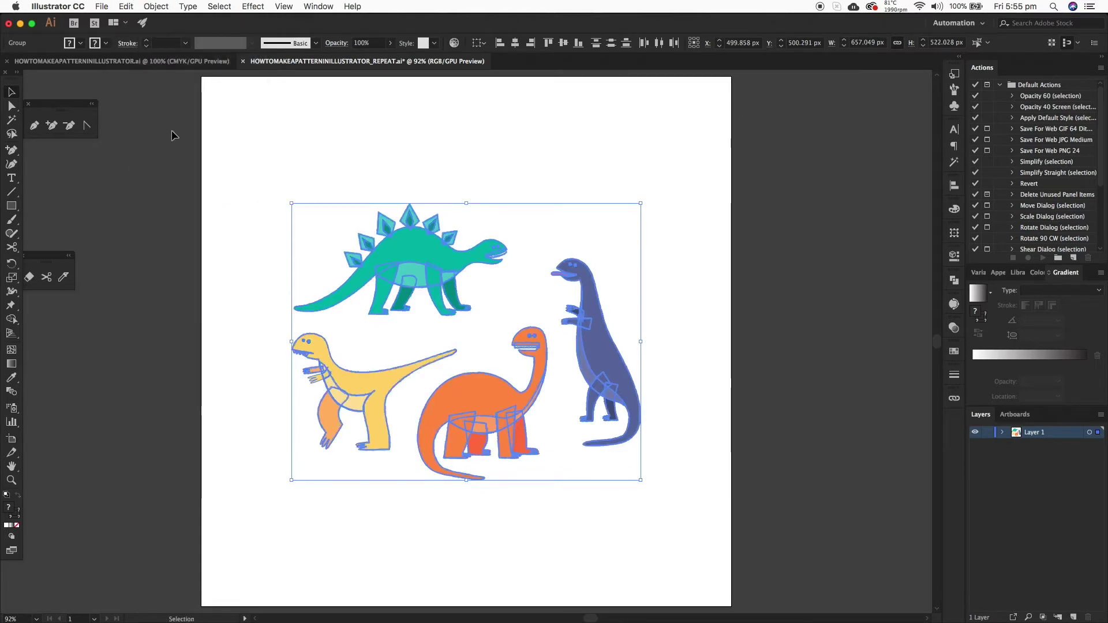
left_click(12, 481)
left_click_drag(447, 279, 520, 356)
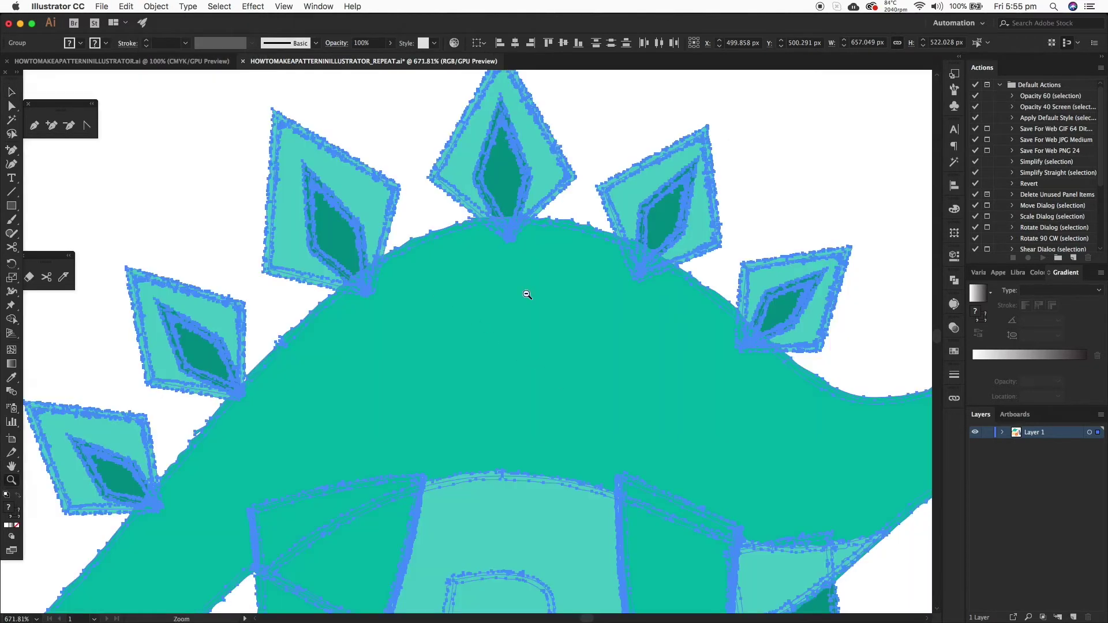
key("super+0")
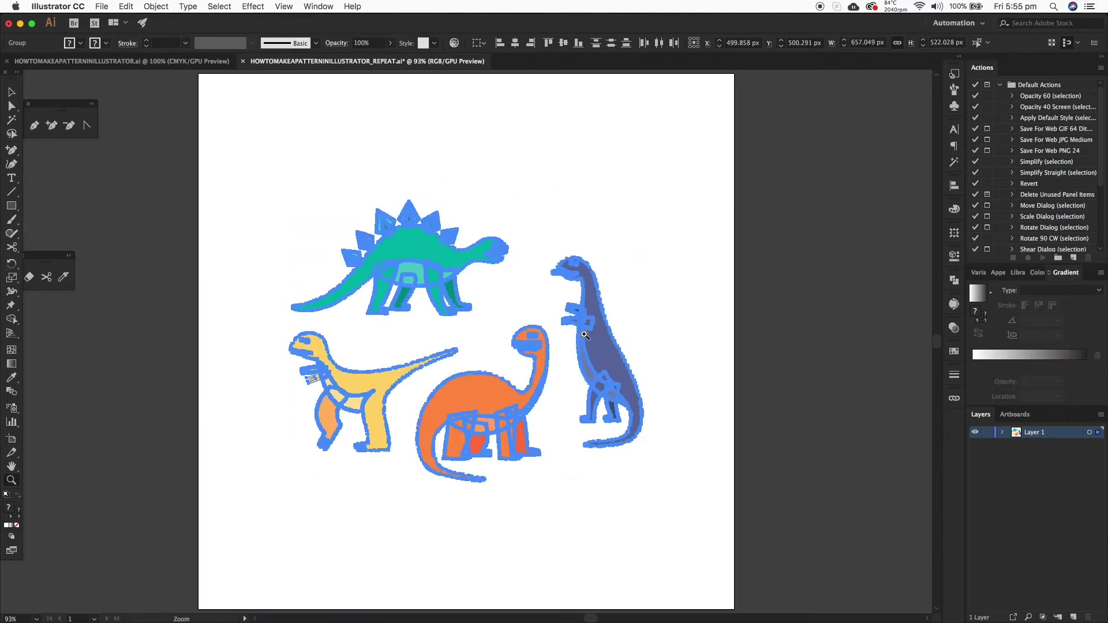
left_click(738, 381)
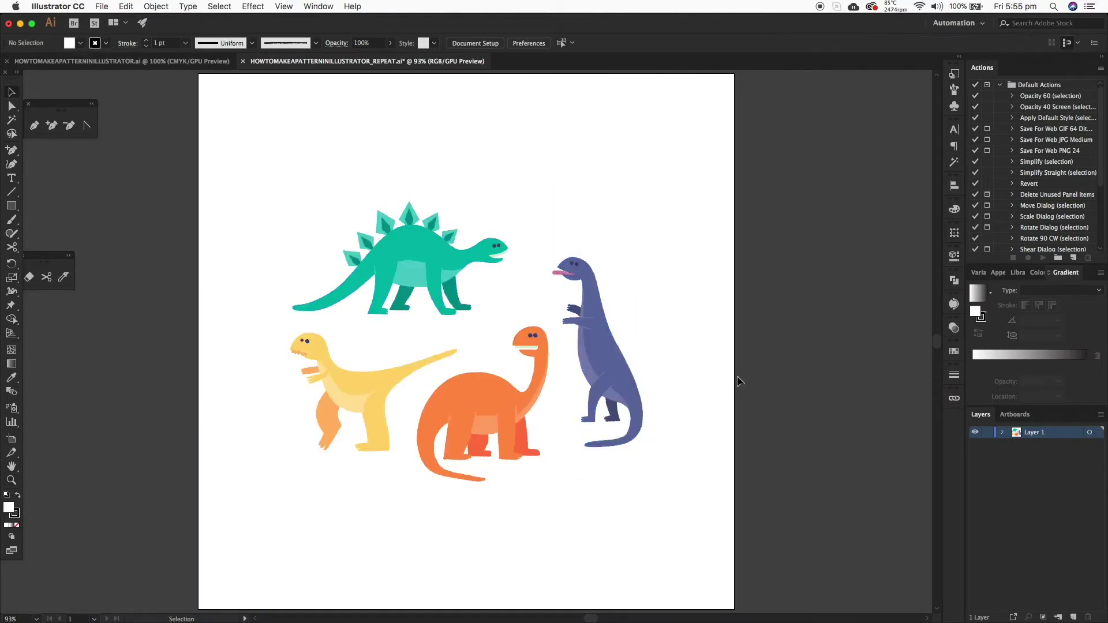
Scale the four dinosaurs down together to less than half size and nudge the orange and yellow ones apart.
left_click_drag(677, 298, 378, 484)
left_click_drag(645, 482, 430, 349)
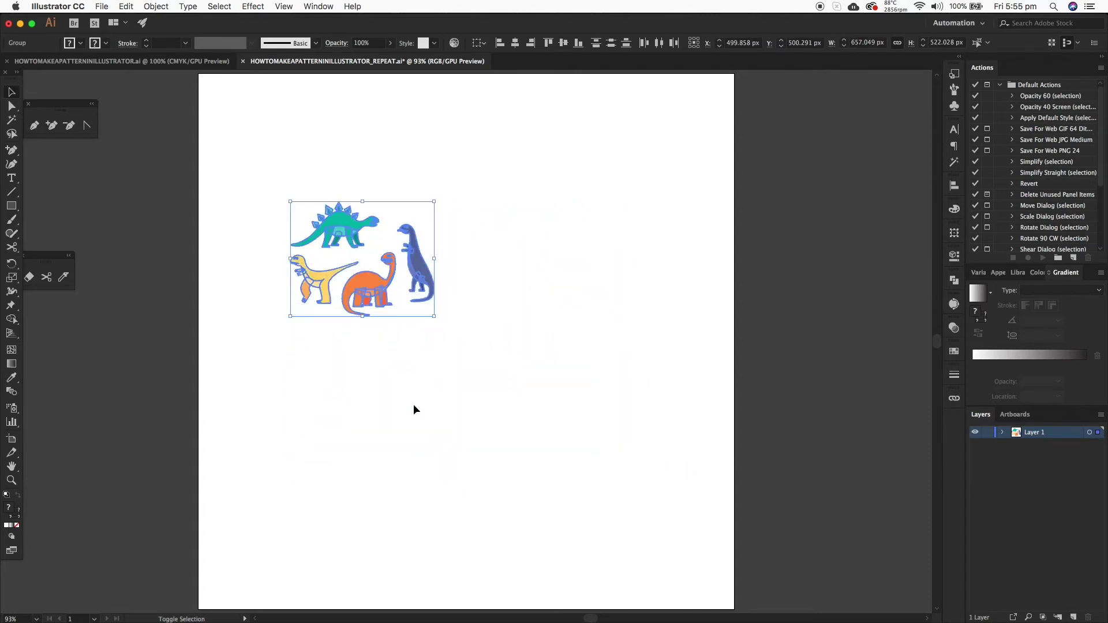
left_click(410, 438)
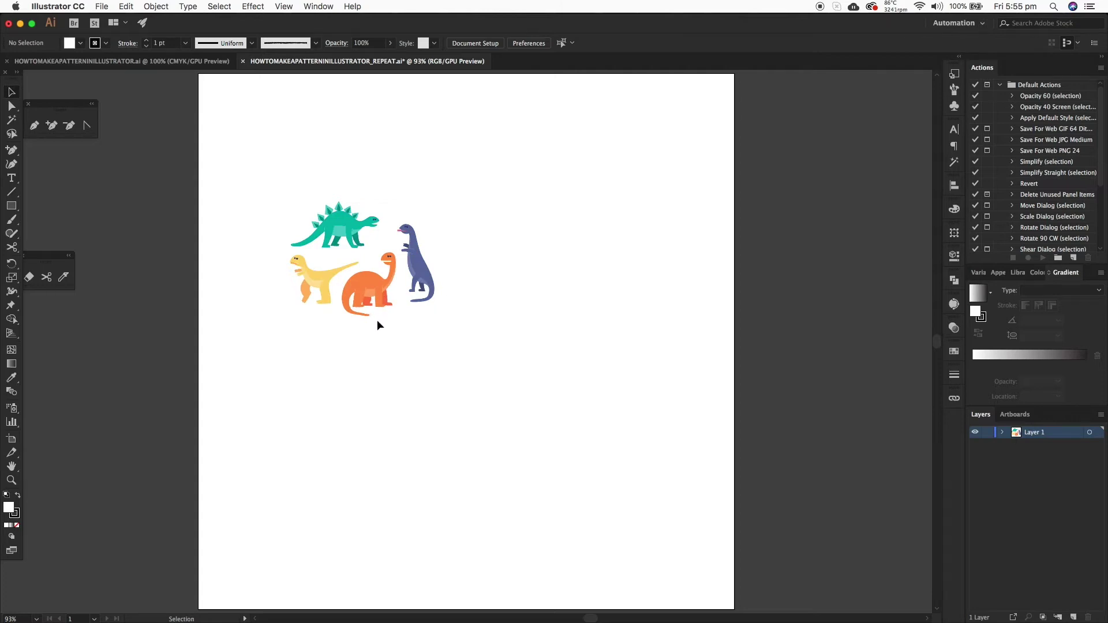
left_click_drag(378, 298, 377, 302)
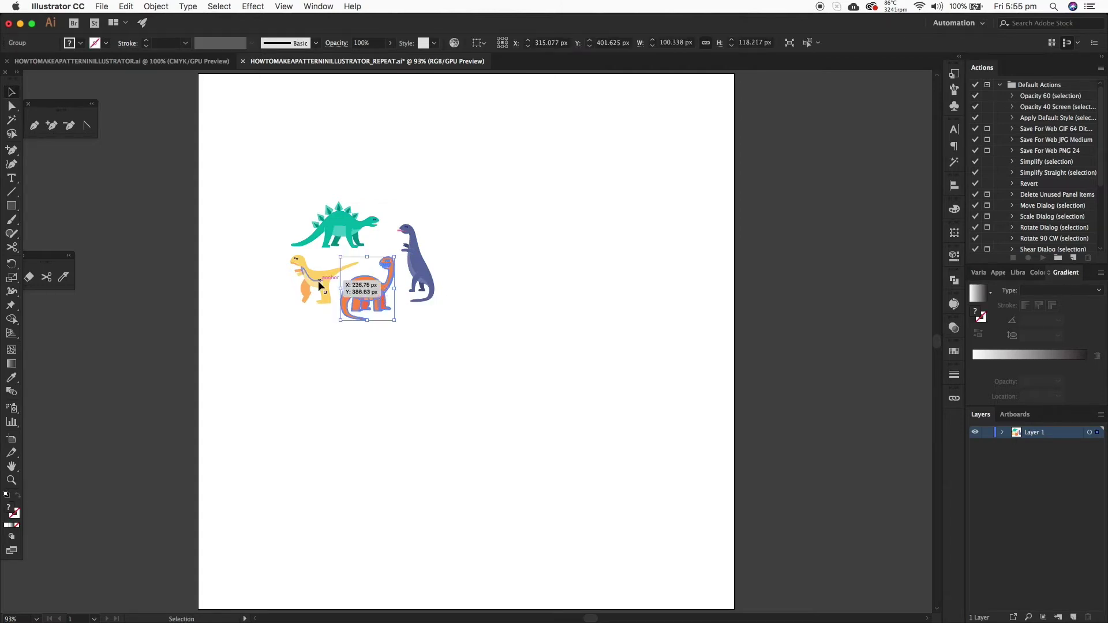
left_click_drag(316, 281, 310, 282)
Duplicate the four small dinosaurs and place the copies directly below the originals.
left_click_drag(450, 198, 286, 321)
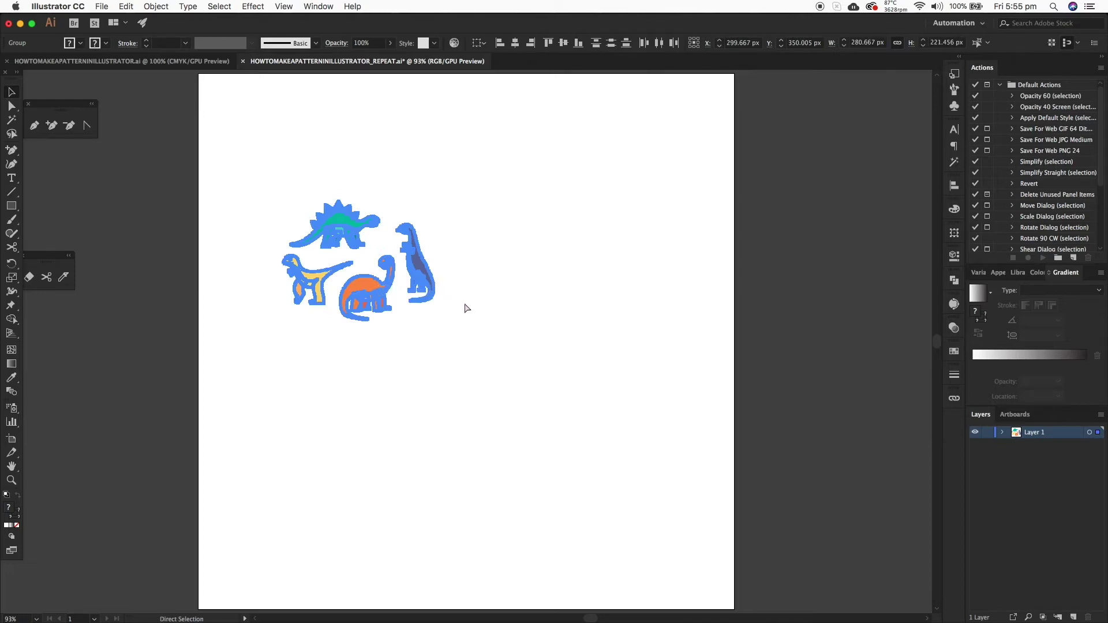
key("v")
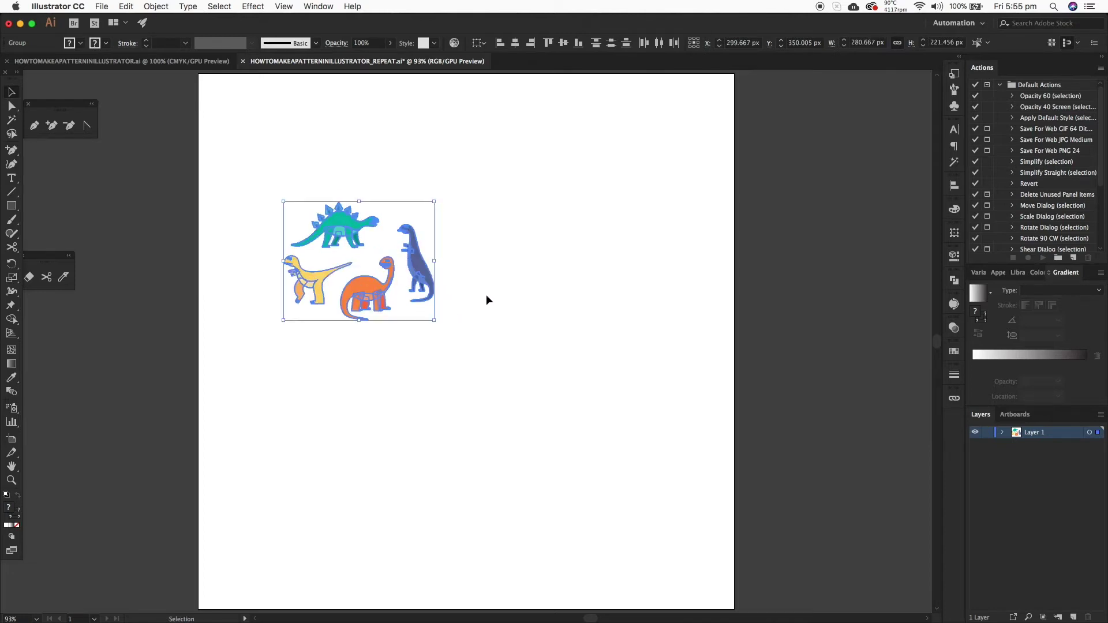
key("a")
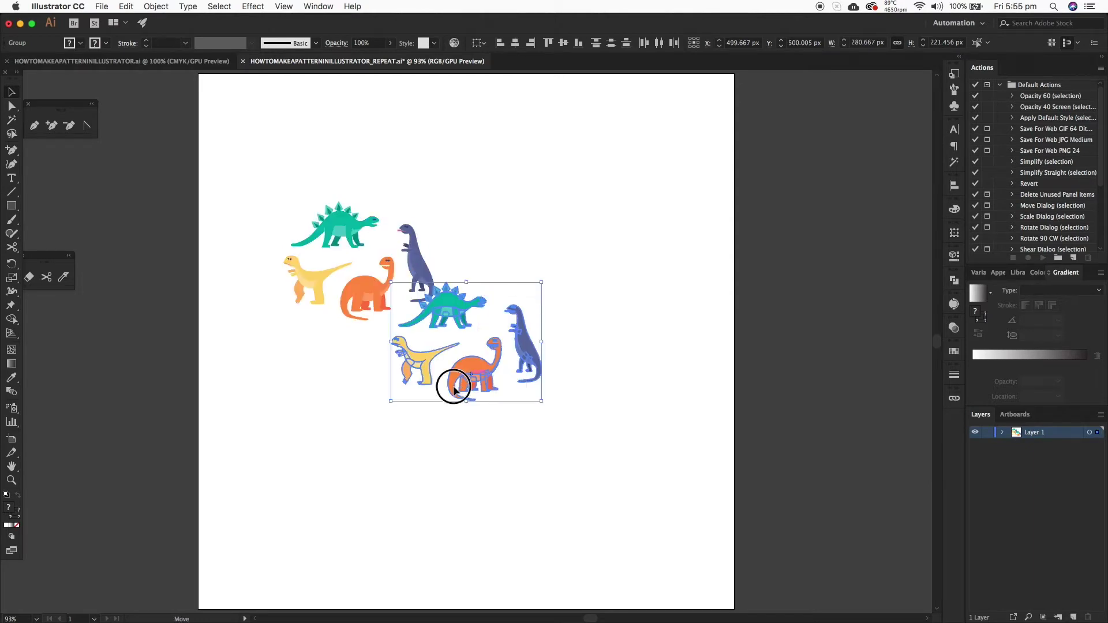
left_click_drag(454, 387, 355, 434)
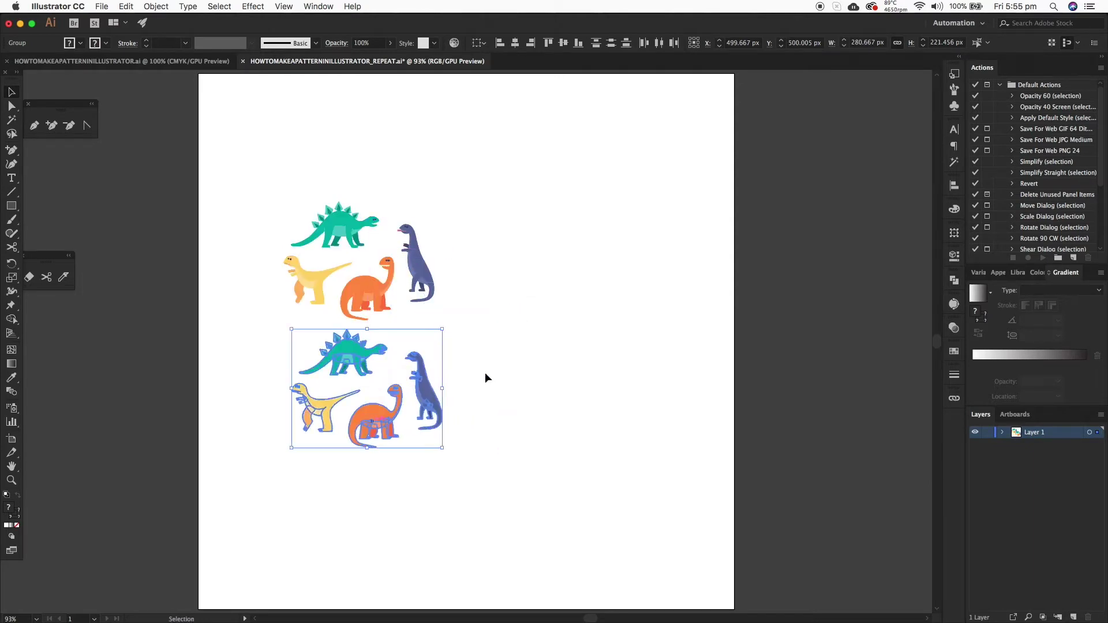
left_click(486, 374)
Lay the copied purple dinosaur on its side below the yellow original and turn the copied green dinosaur upside down.
left_click(430, 397)
left_click_drag(449, 354, 463, 412)
left_click_drag(434, 396, 295, 342)
left_click(348, 359)
left_click_drag(391, 327, 308, 394)
left_click_drag(339, 356, 346, 368)
Move the copied orange dinosaur above the original purple one and rotate it upside down.
left_click_drag(372, 423, 397, 178)
left_click_drag(430, 134, 350, 182)
left_click_drag(399, 178, 404, 194)
left_click_drag(401, 142, 411, 142)
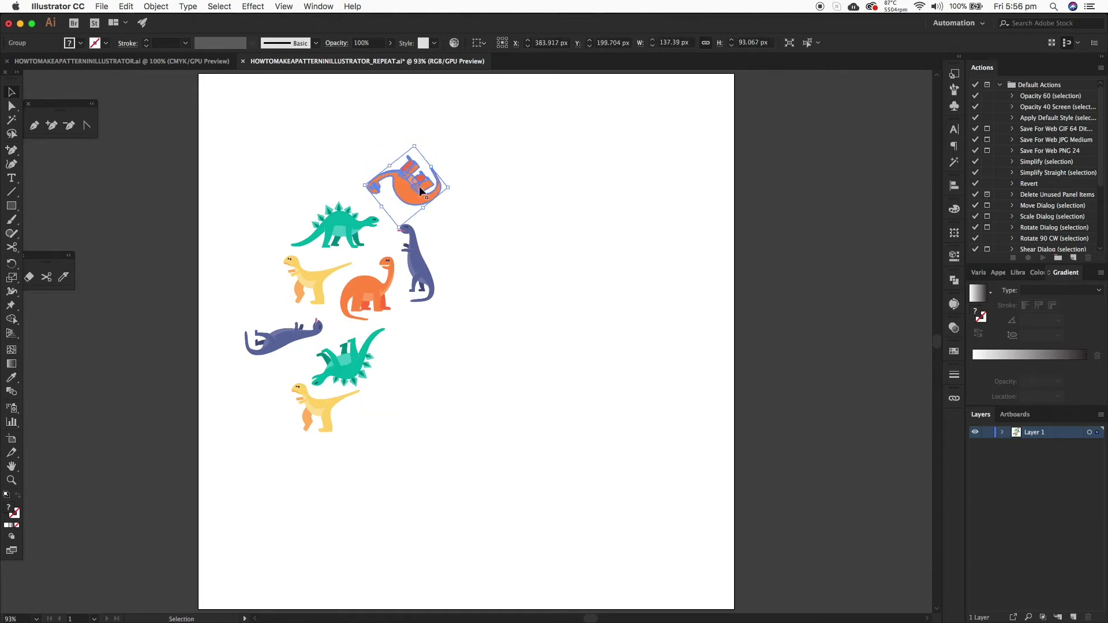
Nudge the upside-down green dinosaur and both yellow dinosaurs to even out the spacing of the arrangement.
left_click_drag(346, 365, 351, 362)
left_click_drag(327, 399, 325, 407)
left_click_drag(324, 286, 314, 291)
left_click_drag(347, 254, 310, 278)
left_click(402, 331)
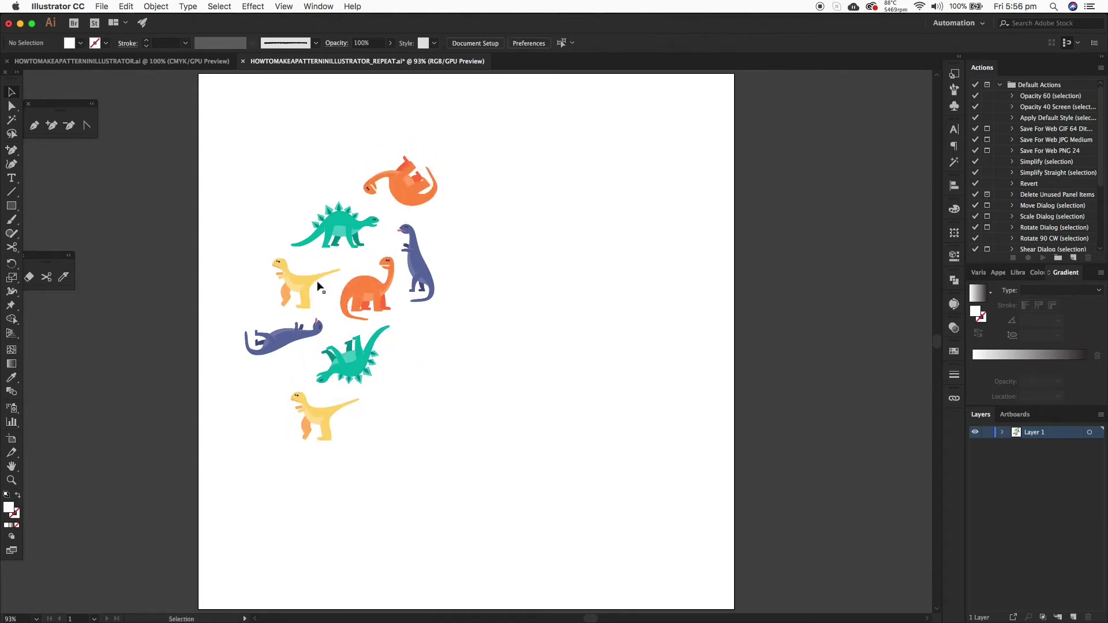
Duplicate all eight dinosaurs and scale the copies down to about half size.
left_click(315, 286)
key("super+a")
left_click_drag(361, 358, 486, 401)
left_click_drag(562, 485, 474, 404)
left_click_drag(434, 322, 454, 394)
Rotate and scatter the small copies into gaps between the large dinosaurs, replacing the central large orange one with a small one.
left_click_drag(510, 268, 418, 459)
left_click_drag(427, 329, 447, 232)
left_click_drag(436, 287, 324, 177)
left_click_drag(376, 297, 558, 309)
left_click_drag(436, 367, 369, 289)
left_click_drag(350, 356, 353, 354)
left_click_drag(320, 412, 298, 456)
left_click_drag(312, 411, 281, 387)
left_click(501, 378)
Reposition the lower small orange and small purple dinosaurs side by side beneath the upside-down large green dinosaur.
left_click_drag(437, 430, 424, 382)
key("super+z")
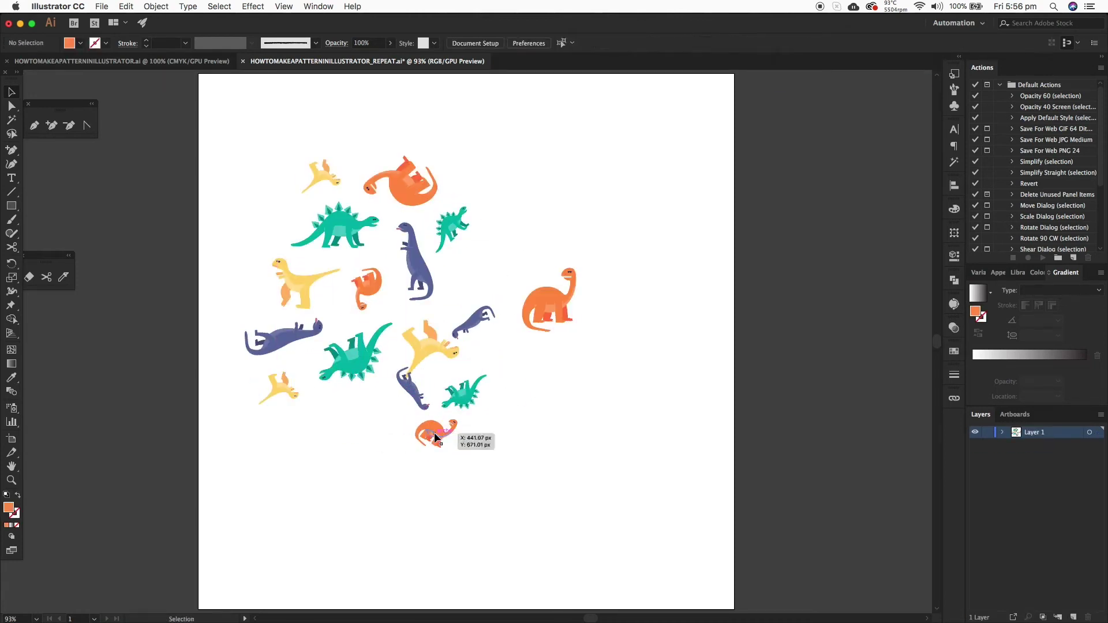
left_click(434, 432)
double_click(436, 432)
double_click(503, 430)
left_click_drag(436, 431, 337, 414)
left_click_drag(415, 394, 395, 420)
left_click_drag(337, 415, 333, 417)
Place the outlying large orange dinosaur head-down below the upside-down green one, shifting the small orange dinosaur out of its way.
left_click_drag(543, 304, 344, 486)
left_click_drag(381, 444, 378, 524)
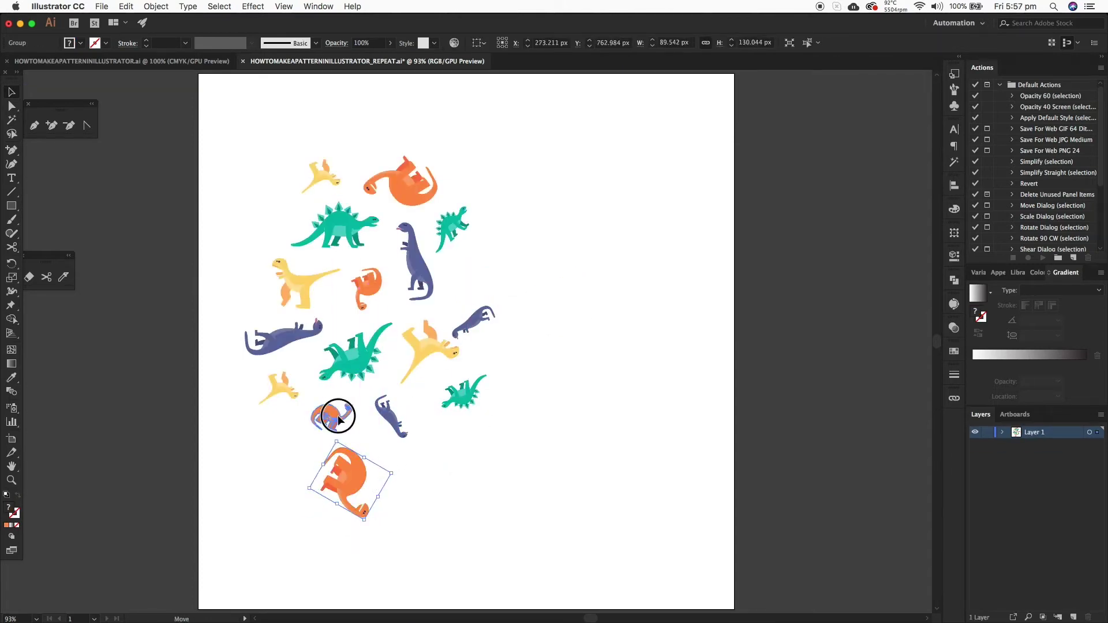
left_click_drag(339, 415, 450, 419)
left_click_drag(350, 479, 329, 440)
left_click(416, 462)
Fill the remaining lower gaps with the small green, small orange and small purple dinosaurs, rotating the green one upright.
left_click_drag(452, 420, 523, 432)
left_click_drag(465, 394, 397, 472)
left_click_drag(372, 493, 435, 453)
left_click_drag(517, 430, 443, 399)
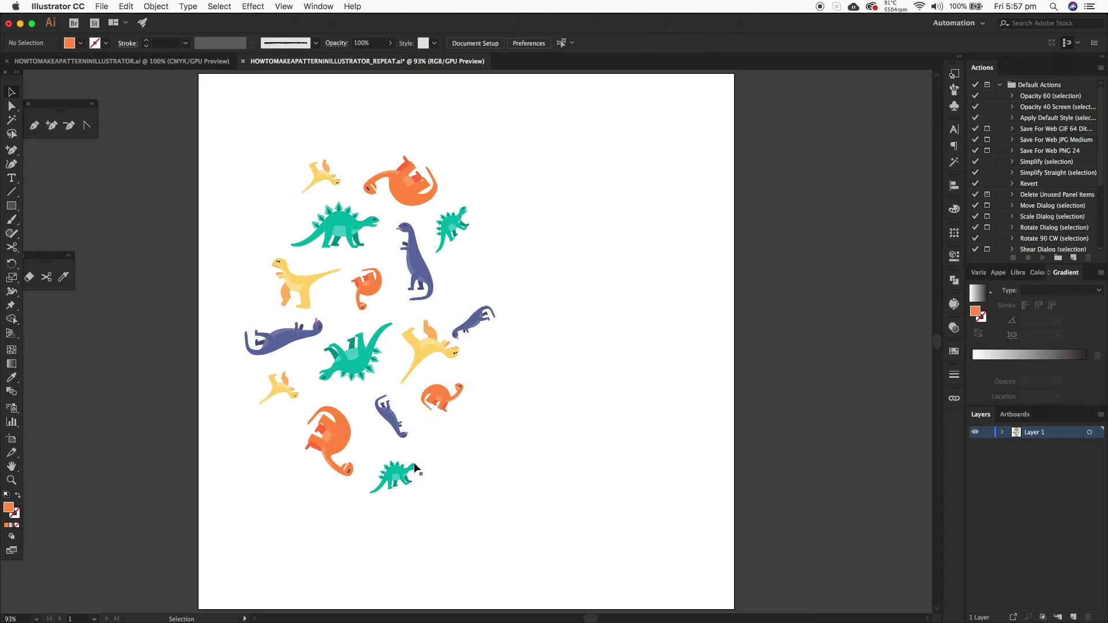
left_click_drag(479, 329, 263, 447)
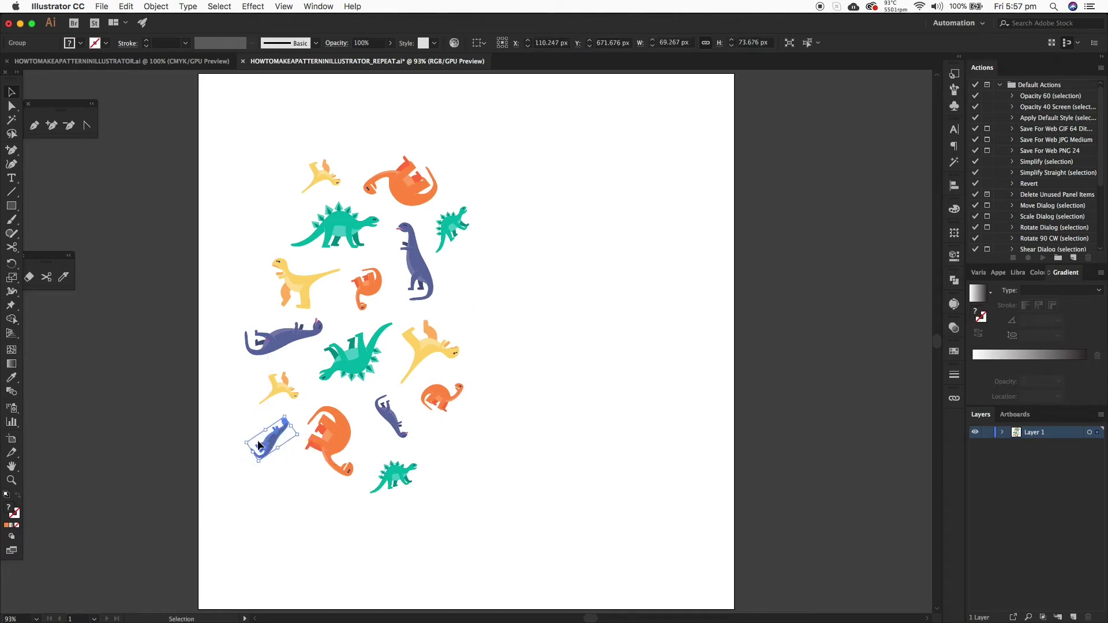
left_click(579, 215)
Make a new pattern from all the dinosaurs on the artboard and acknowledge the notice.
left_click_drag(520, 115, 195, 535)
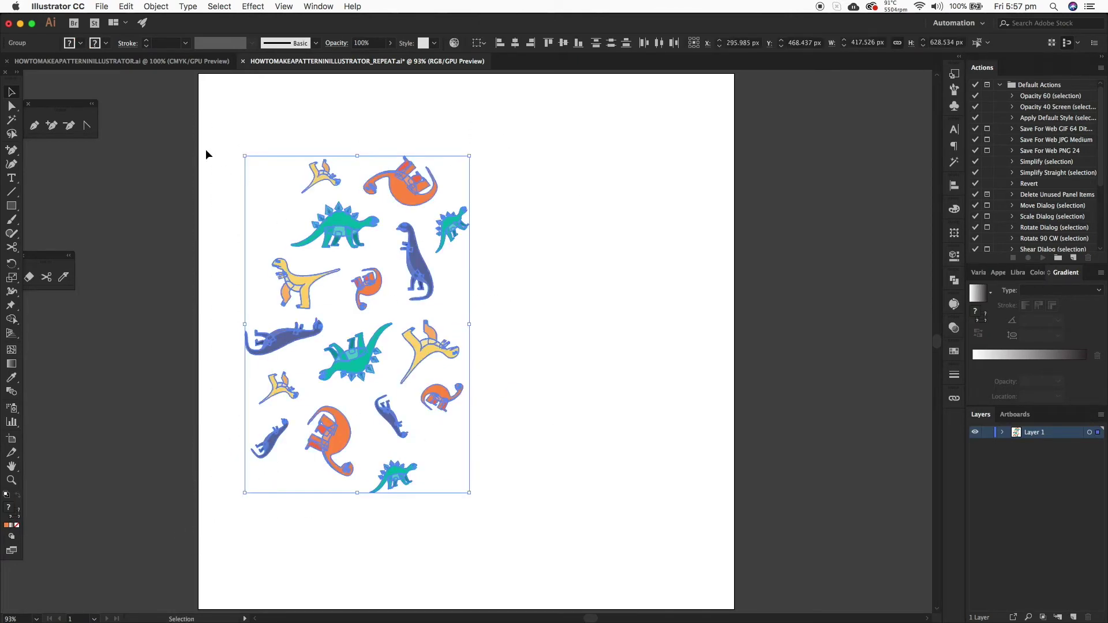
left_click(144, 6)
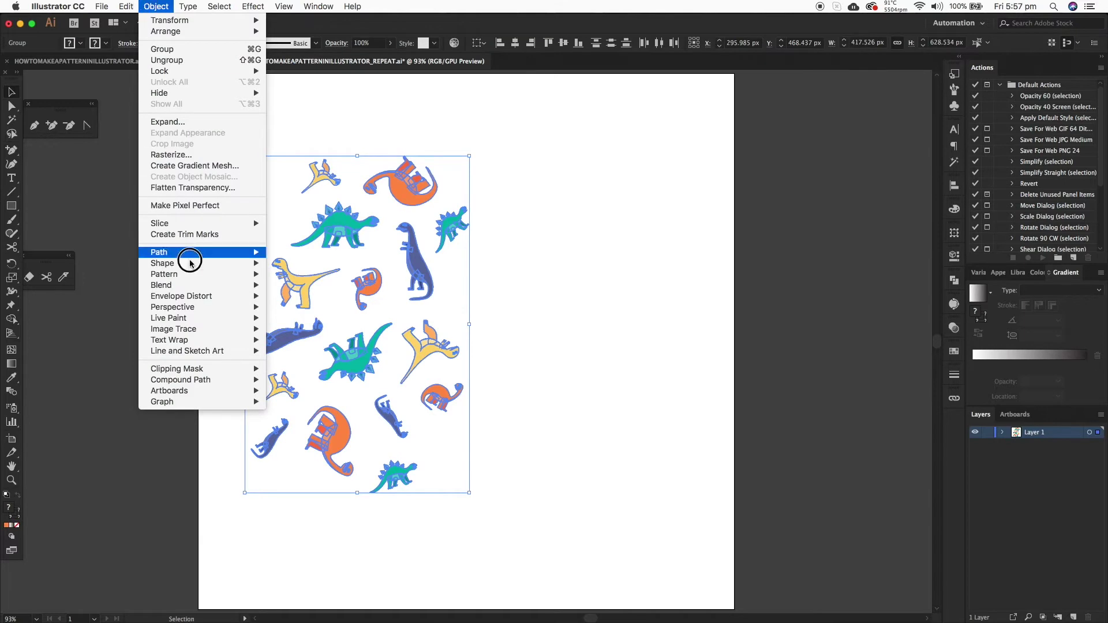
mouse_move(260, 274)
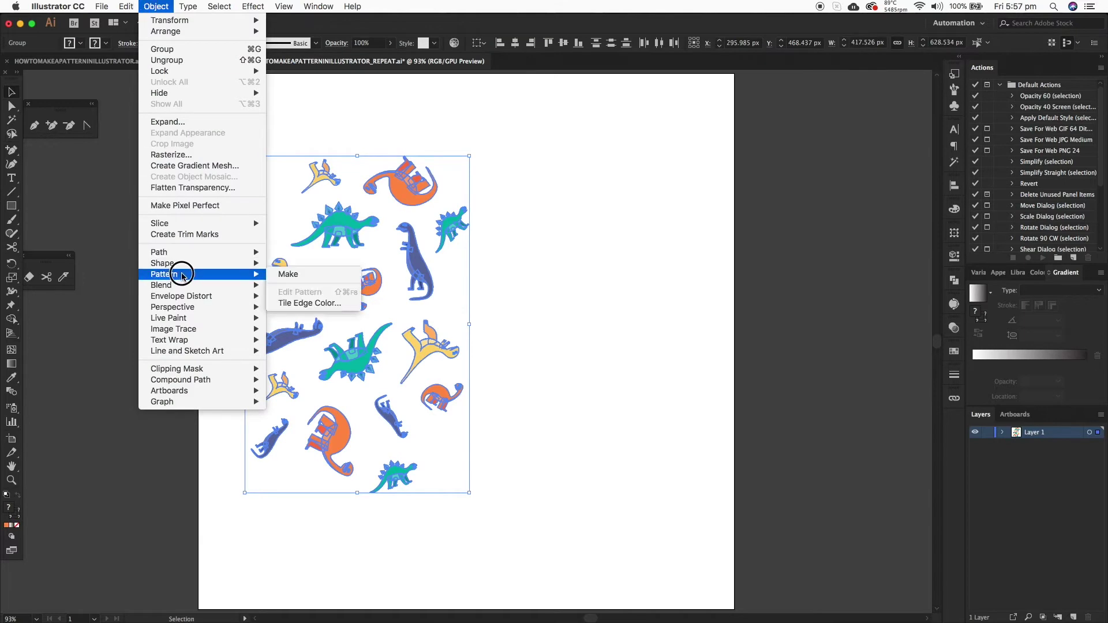
left_click(305, 279)
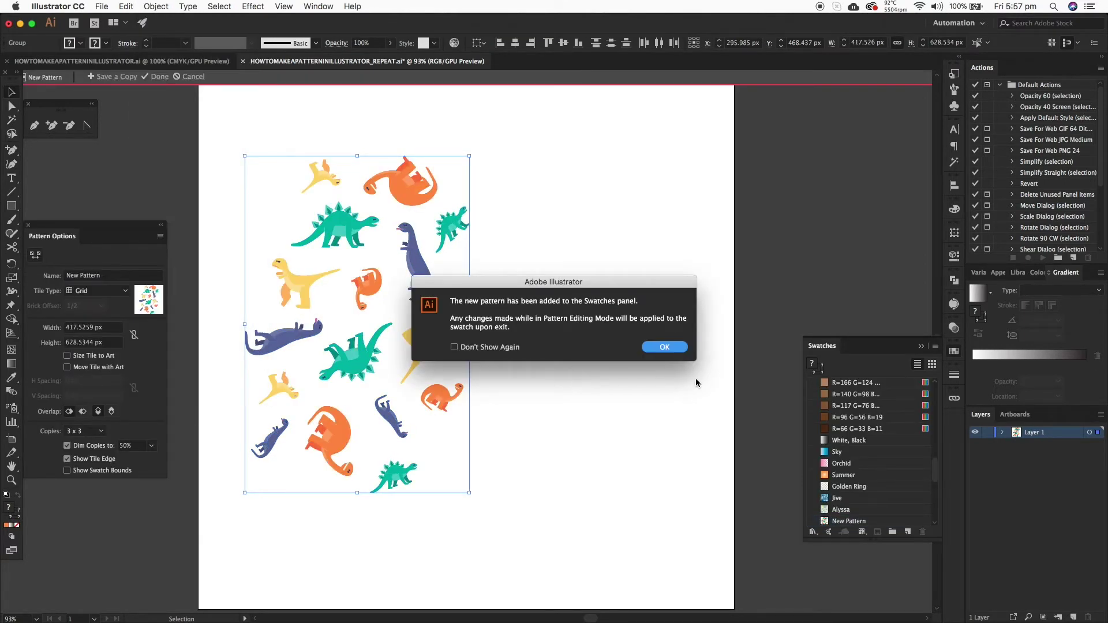
left_click(665, 347)
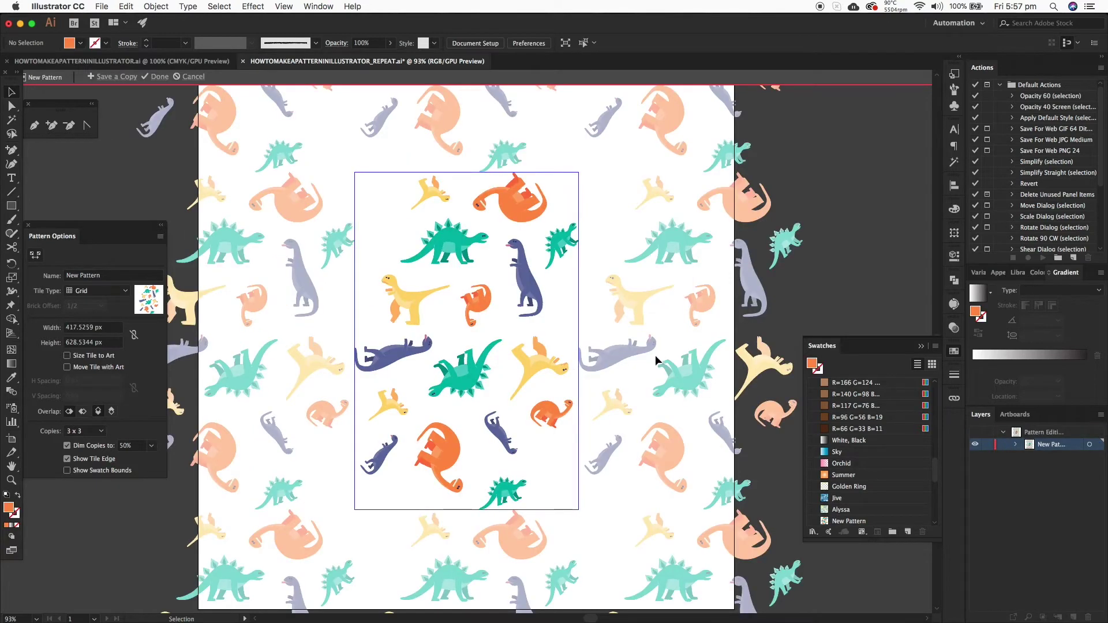
Widen the pattern tile to 430 px.
left_click(111, 328)
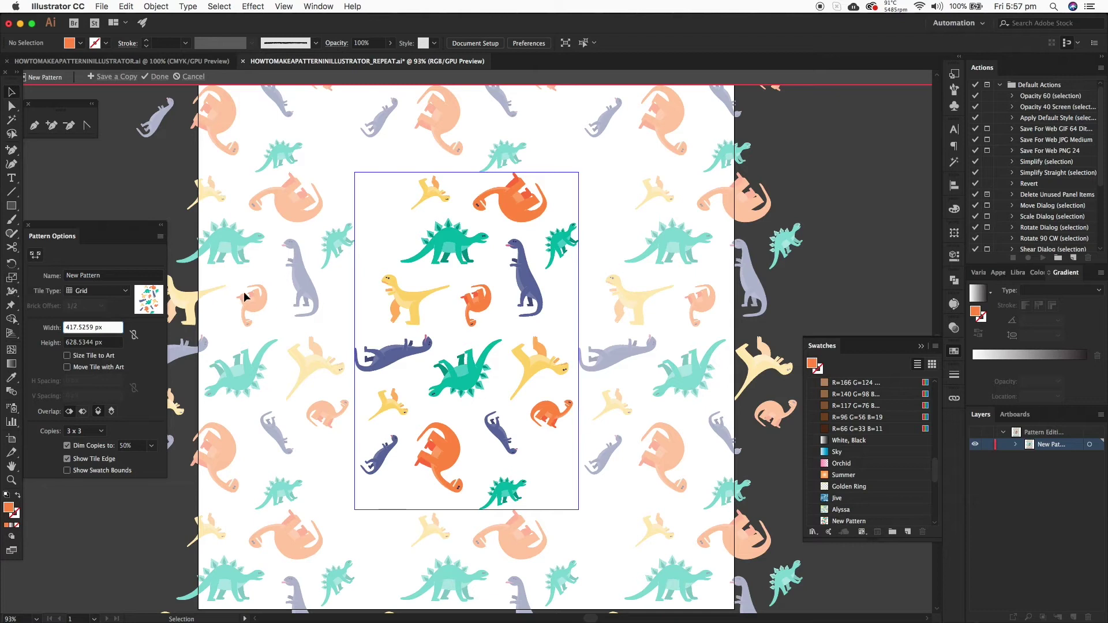
key("shift+Up")
key("shift+Up")
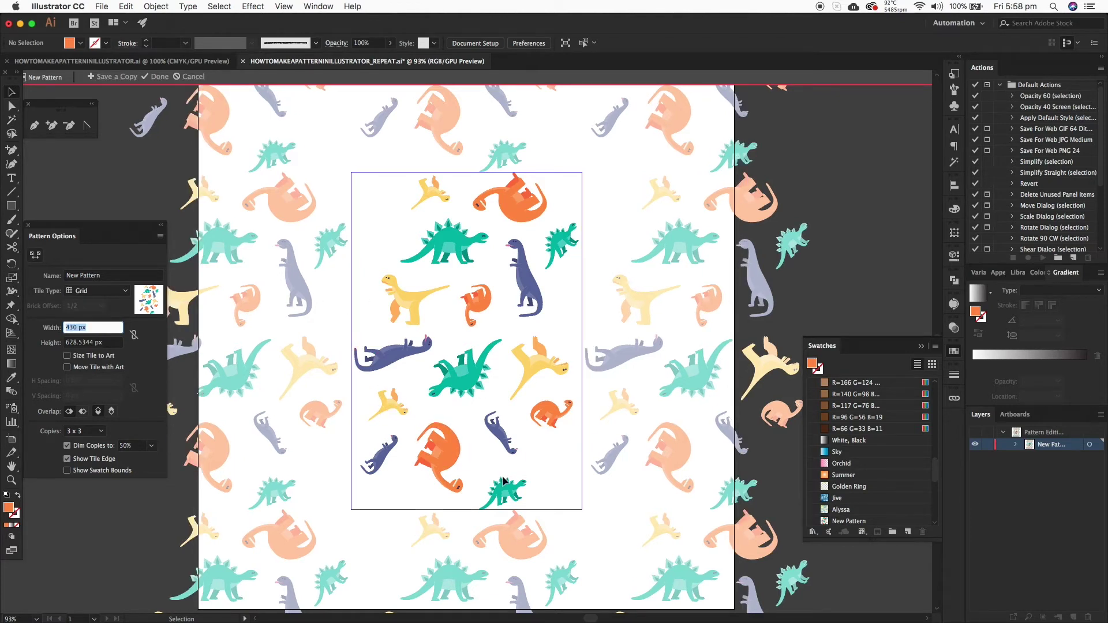
Place a tilted small orange copy on the tile's left edge and move the small green dinosaur across to the same edge.
left_click(549, 418)
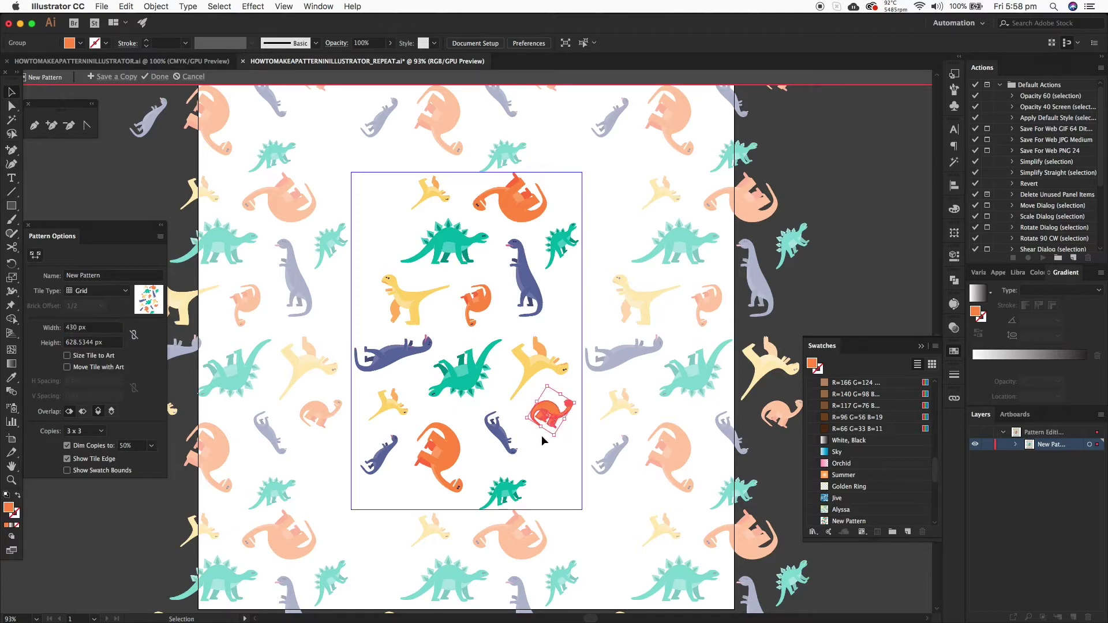
key("super+v")
left_click_drag(467, 346, 357, 322)
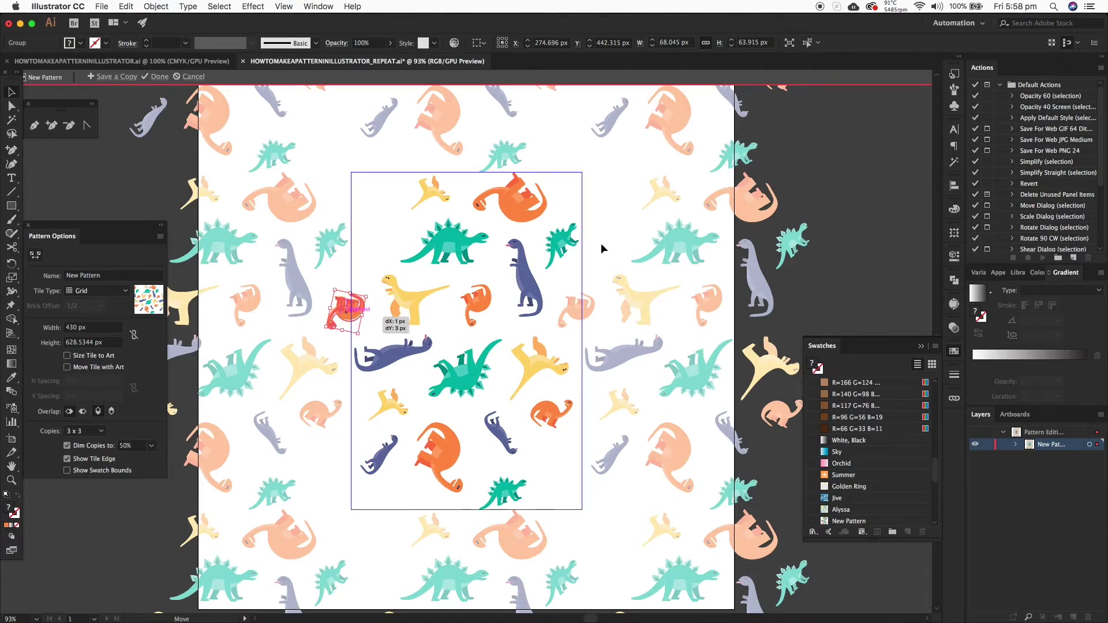
left_click_drag(563, 242, 378, 243)
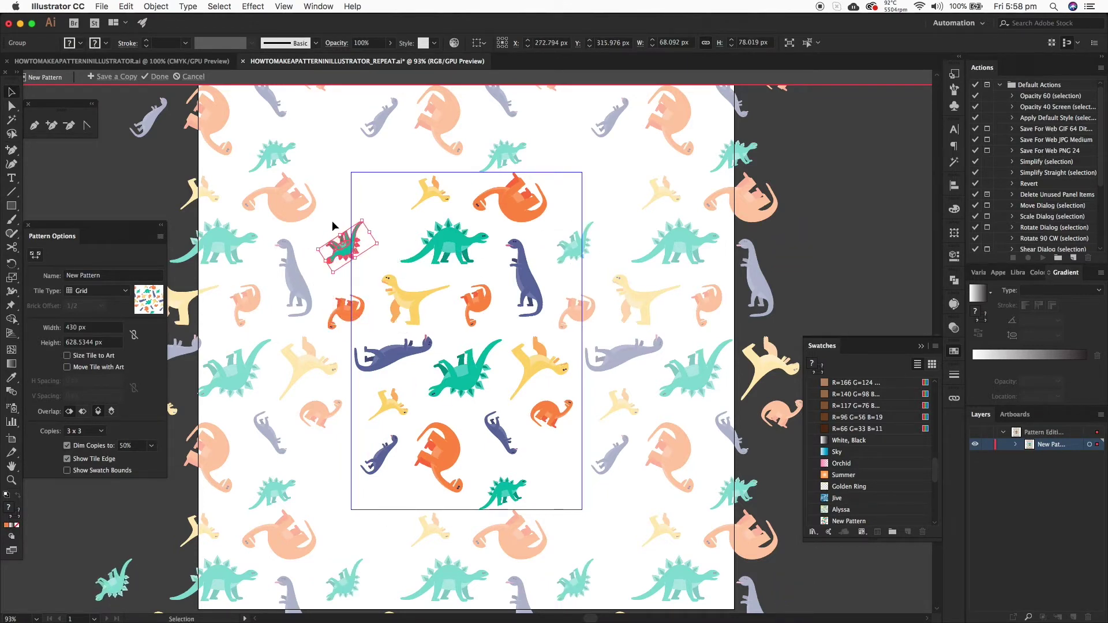
Copy the large yellow dinosaur to the tile's top-left corner and relocate the small yellow one to the lower-right gap.
left_click(555, 374)
key("super+c")
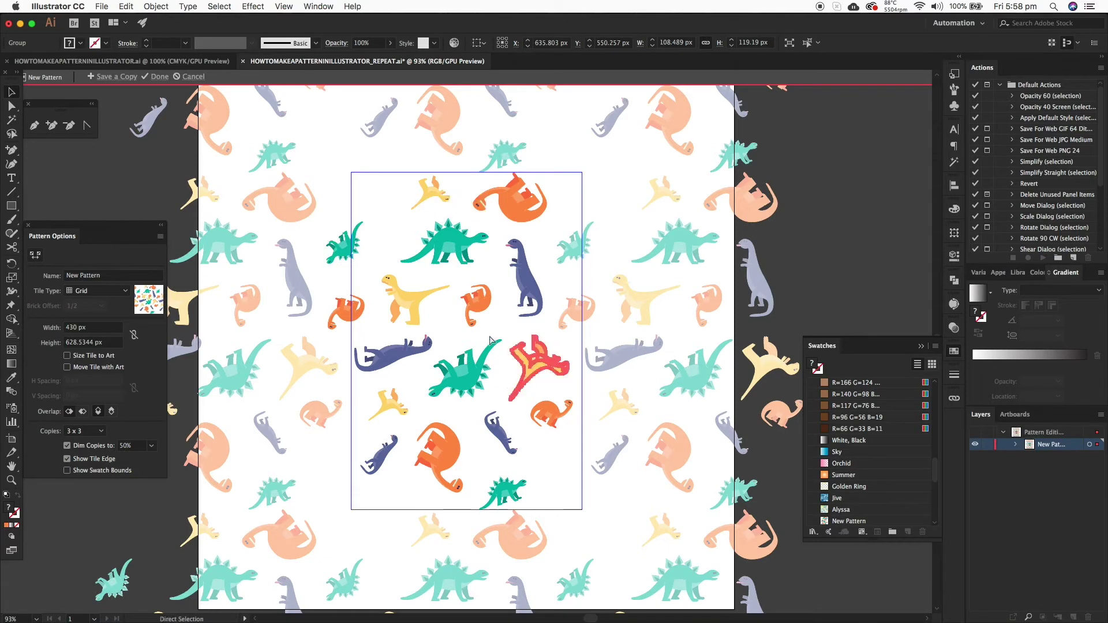
key("super+v")
left_click_drag(491, 340, 461, 189)
left_click(442, 195)
Place a small purple copy on the tile's top edge and nudge the small green dinosaur slightly inward from the left edge.
left_click(507, 451)
mouse_move(344, 243)
left_mouse_down()
mouse_move(510, 426)
mouse_move(353, 245)
left_mouse_up()
left_click_drag(383, 188, 428, 189)
left_click(436, 181)
left_click_drag(362, 249, 366, 249)
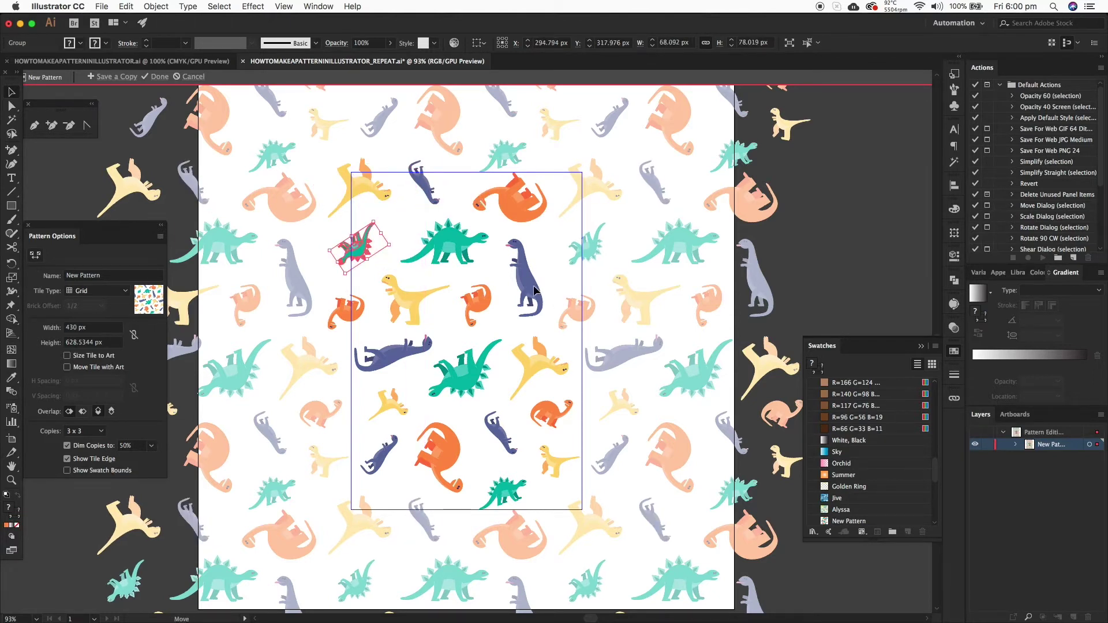
Straighten the large standing purple dinosaur slightly and finish editing the pattern.
mouse_move(536, 292)
left_mouse_down()
mouse_move(555, 236)
mouse_move(530, 284)
left_mouse_up()
key("super+z")
left_click(532, 279)
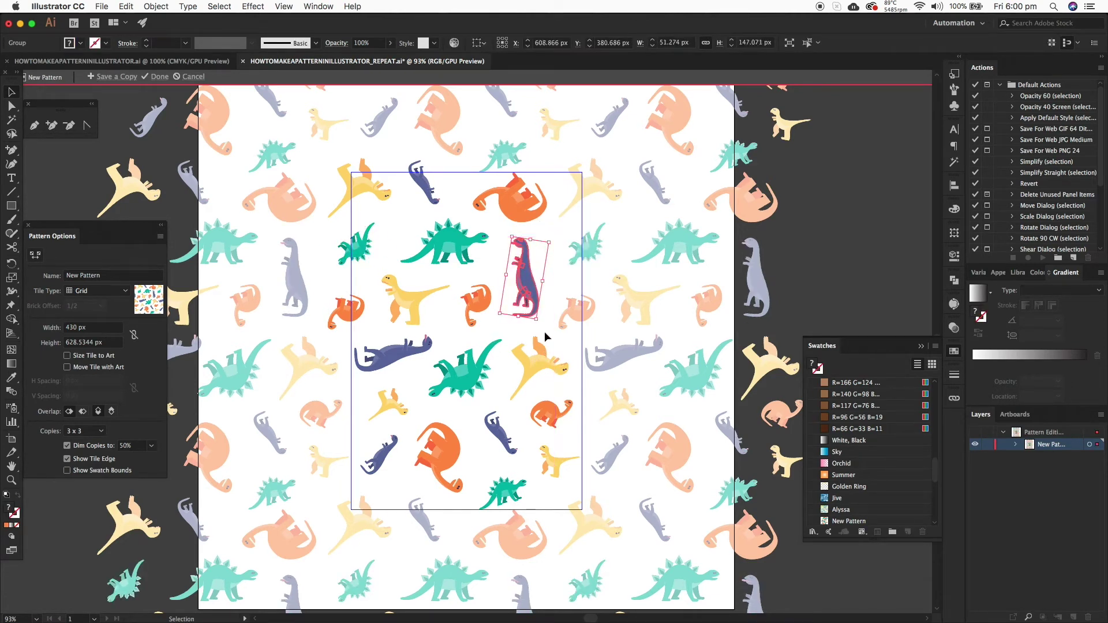
left_click(311, 174)
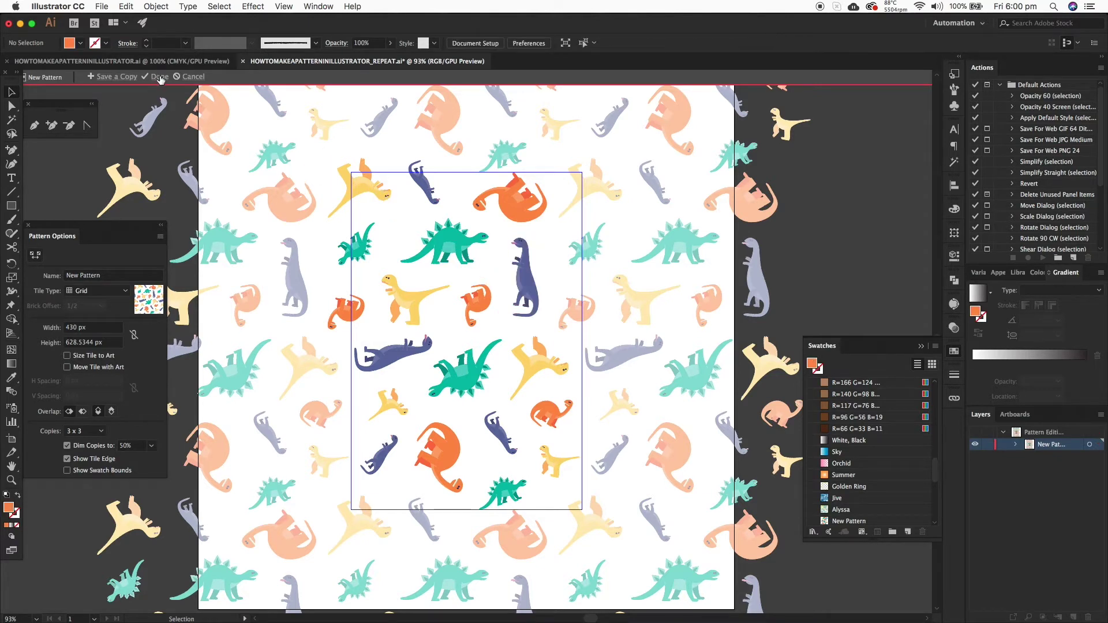
left_click(159, 77)
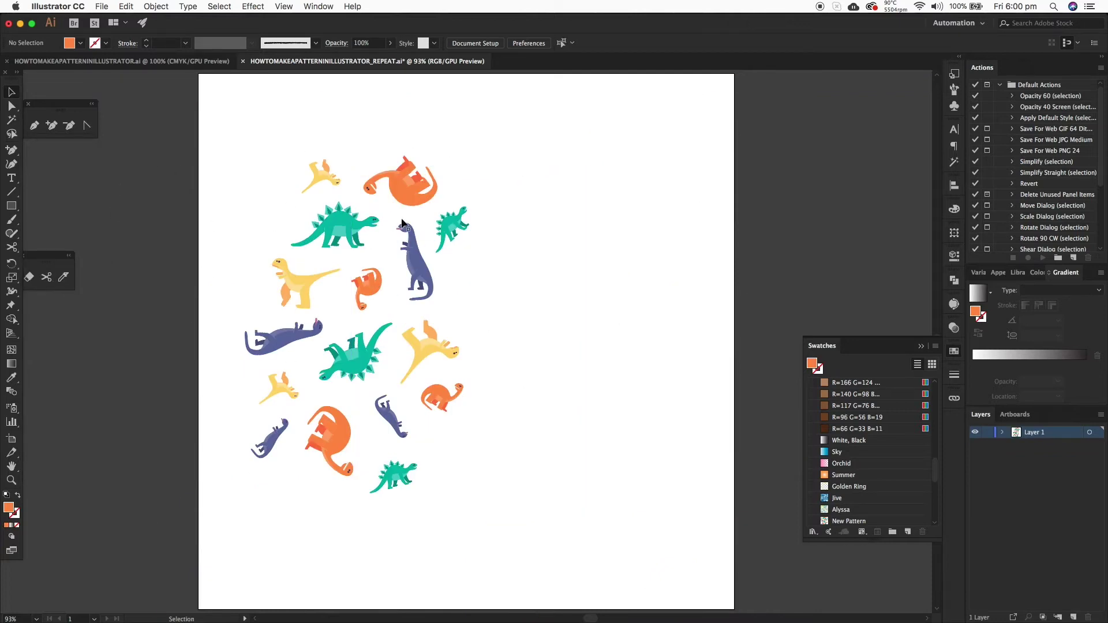
Move all the original dinosaurs off the artboard to its left side.
left_click_drag(232, 153, 534, 453)
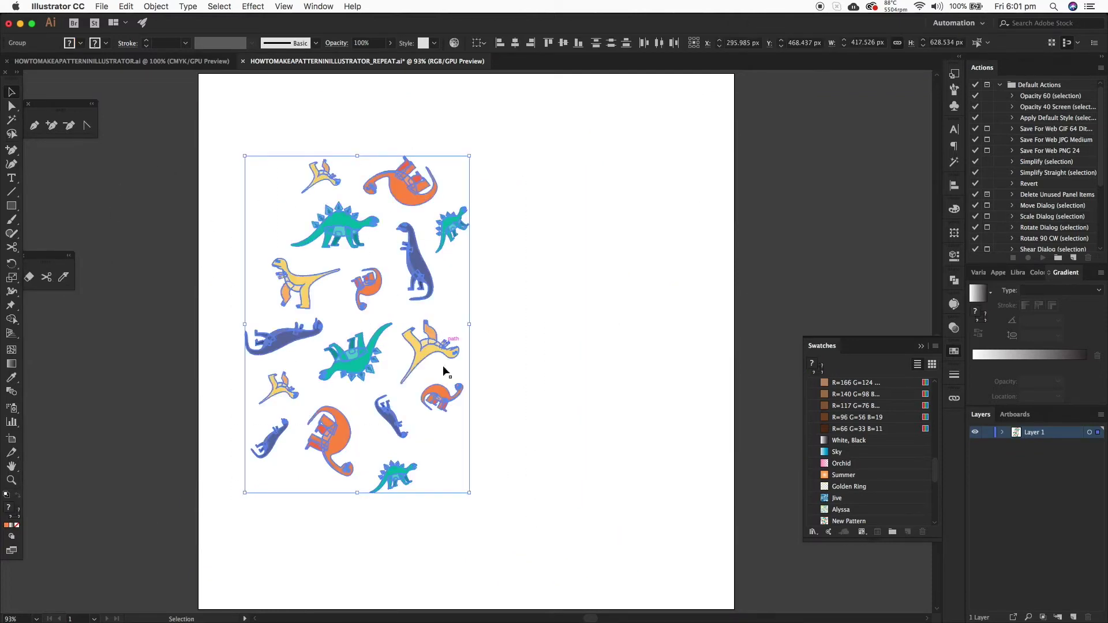
left_click_drag(445, 397, 135, 379)
key("super+minus")
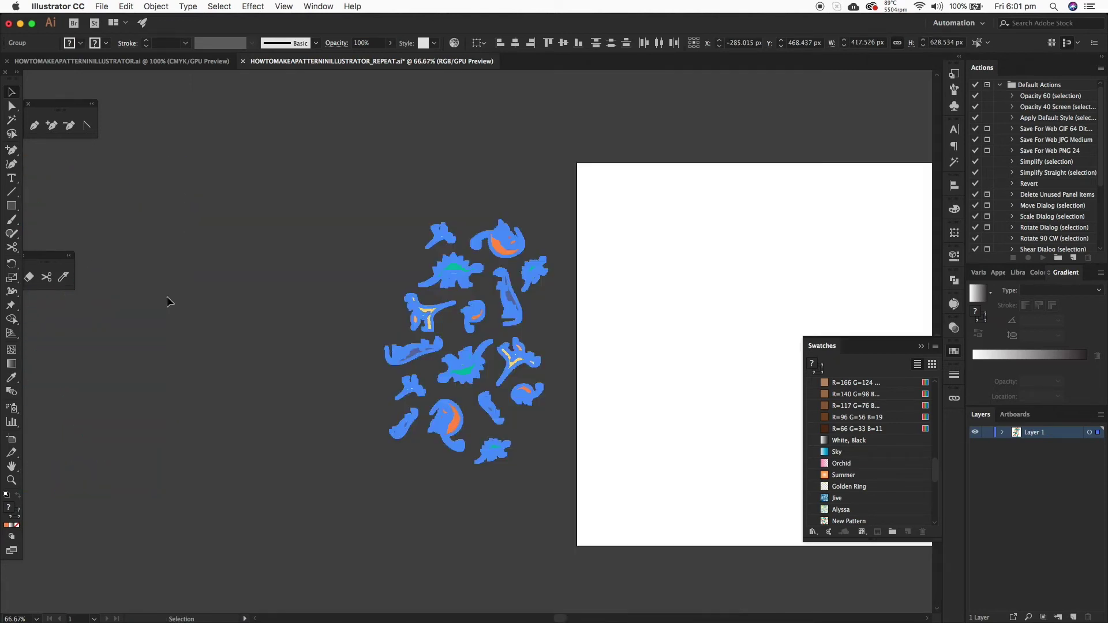
left_click(11, 468)
left_click_drag(654, 308, 218, 266)
double_click(12, 93)
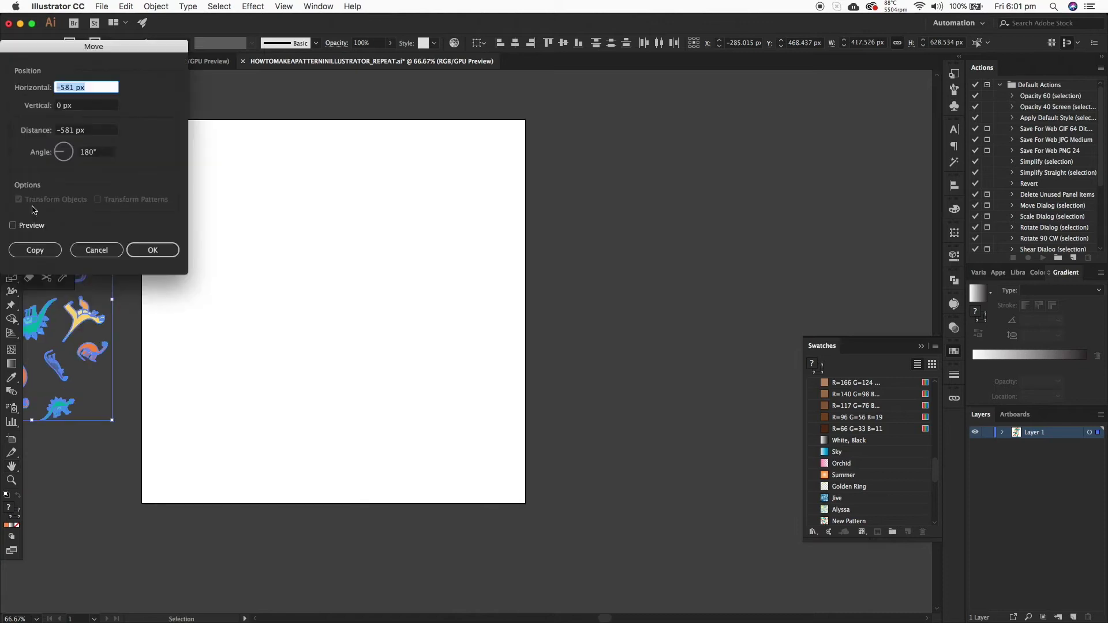
key("Escape")
Cover the artboard with a 1000 x 1000 px rectangle aligned to its edges.
left_click(12, 205)
left_click_drag(141, 121, 526, 502)
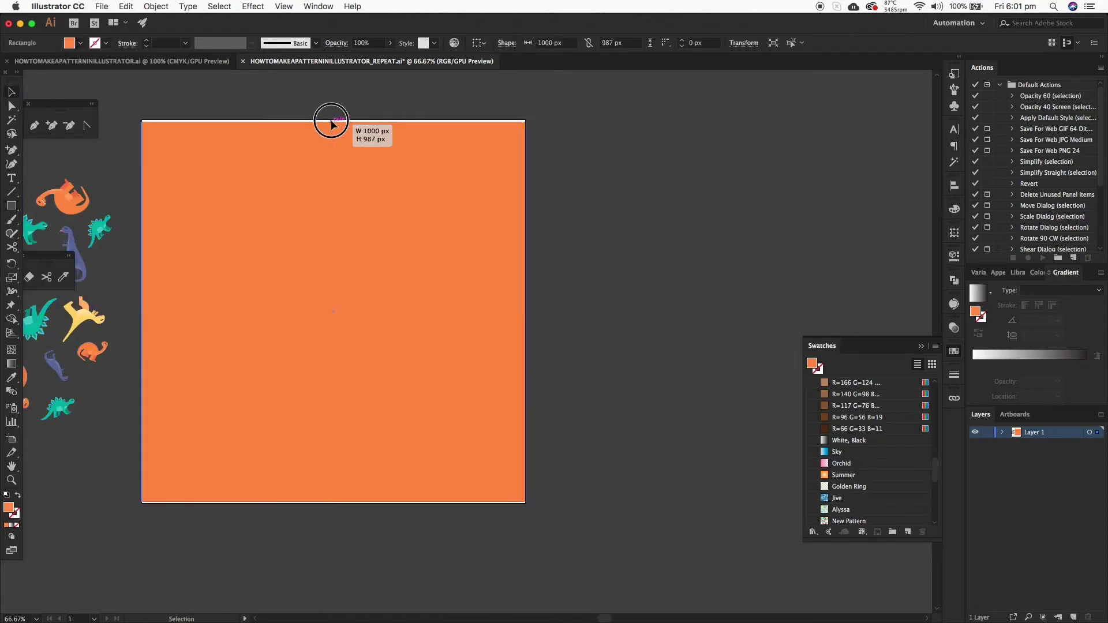
key("v")
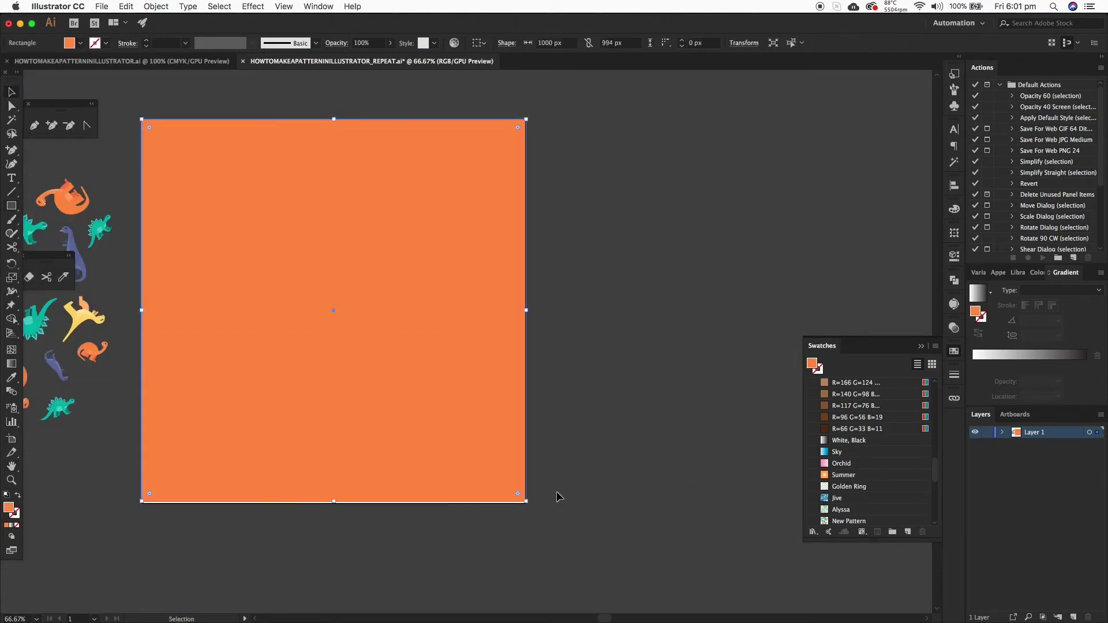
left_click_drag(341, 502, 334, 504)
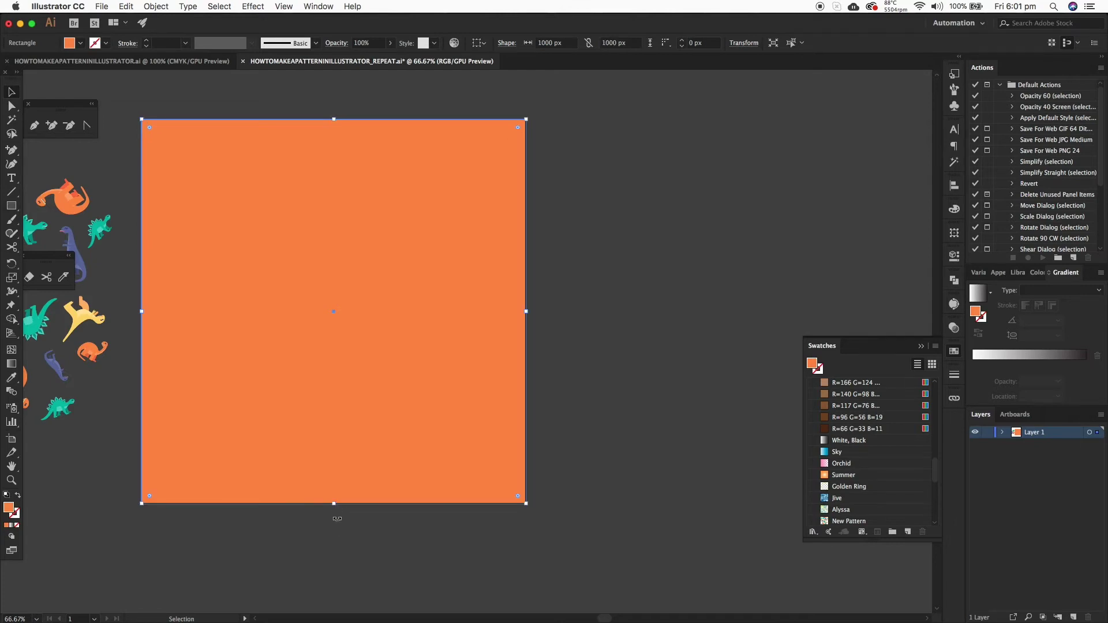
left_click(342, 530)
left_click_drag(452, 428, 451, 429)
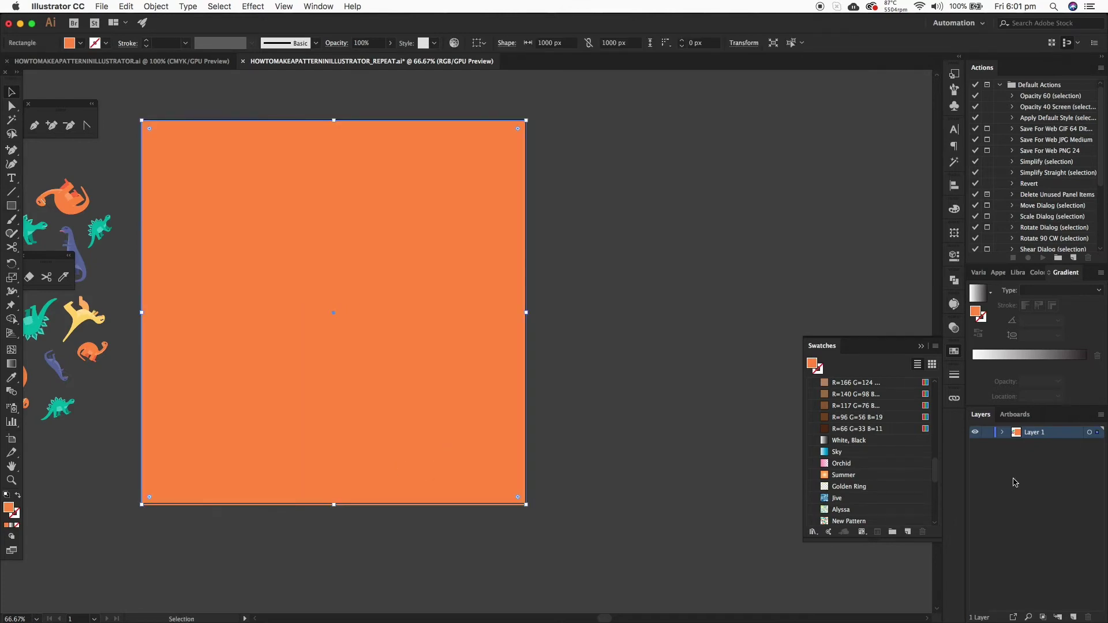
Fill the rectangle with the New Pattern swatch and place a copy of it behind as a background.
scroll(934, 469, "down", 5)
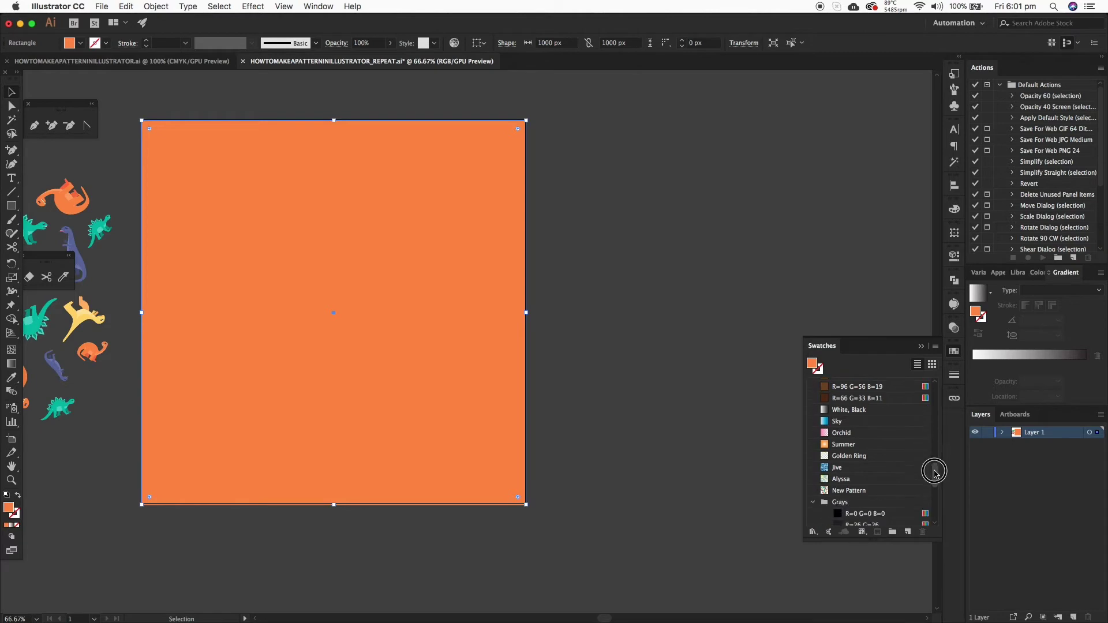
left_click(826, 449)
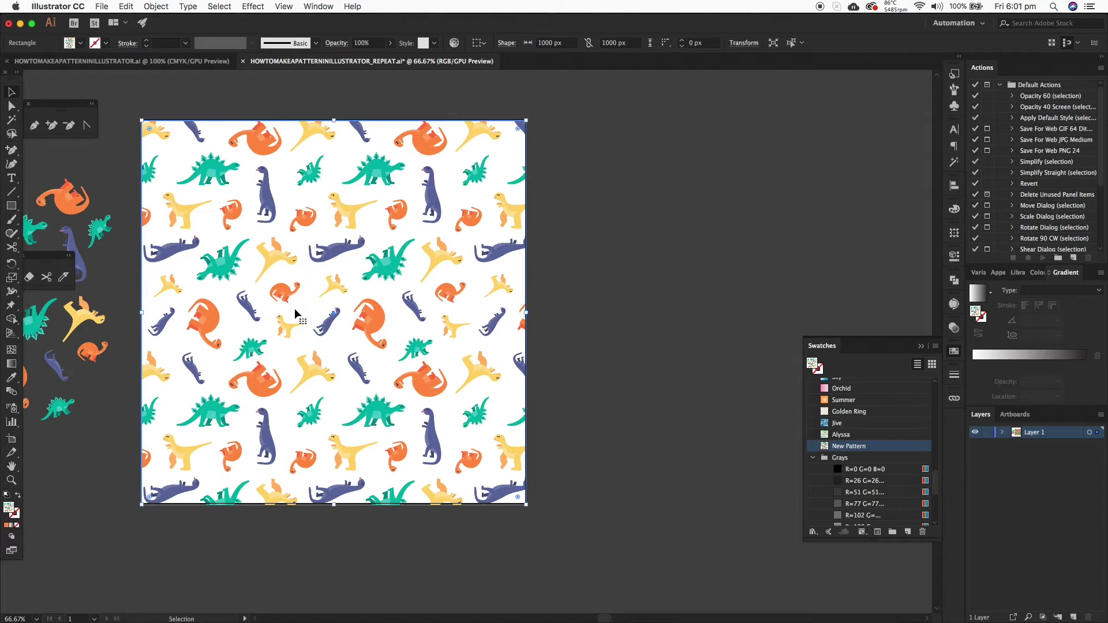
key("a")
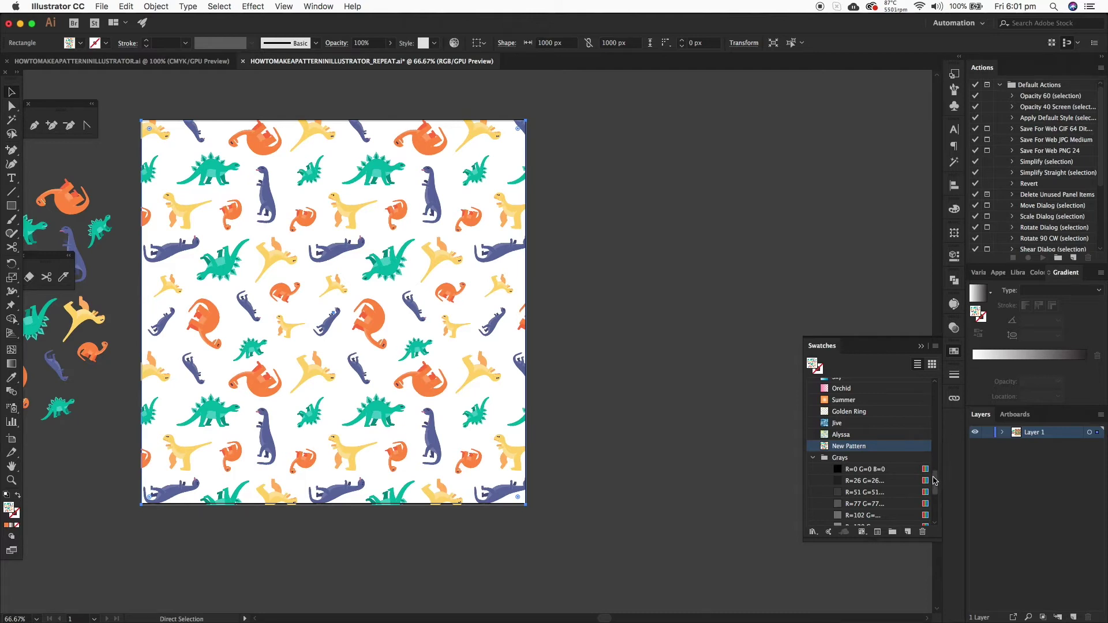
Try several colour swatches on the background rectangle, including dark green, indigo and red.
scroll(920, 426, "up", 5)
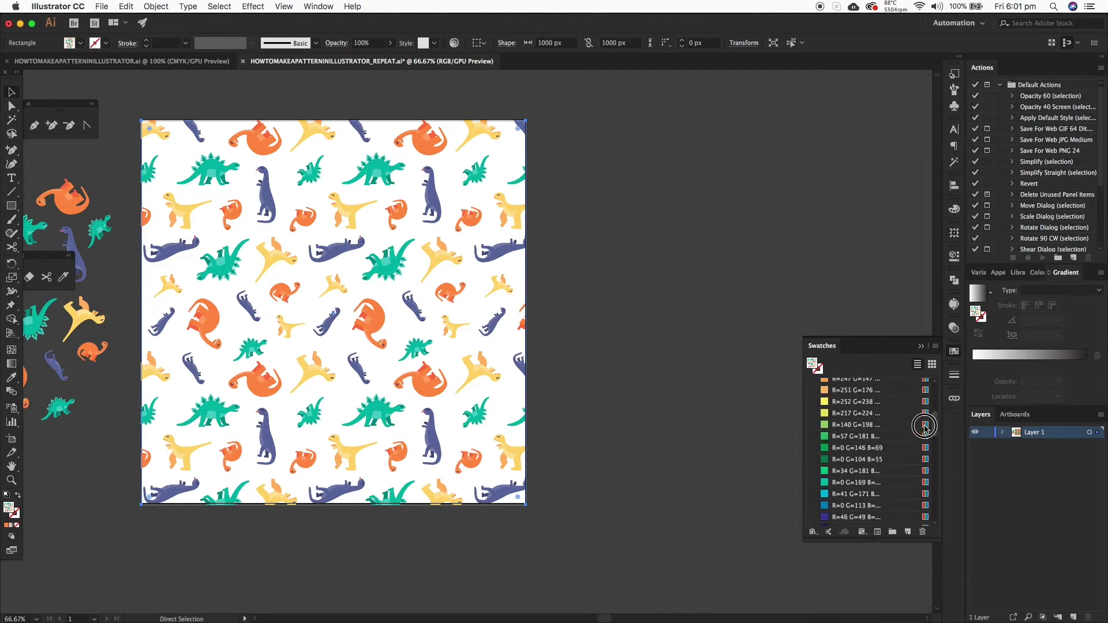
left_click(857, 456)
key("v")
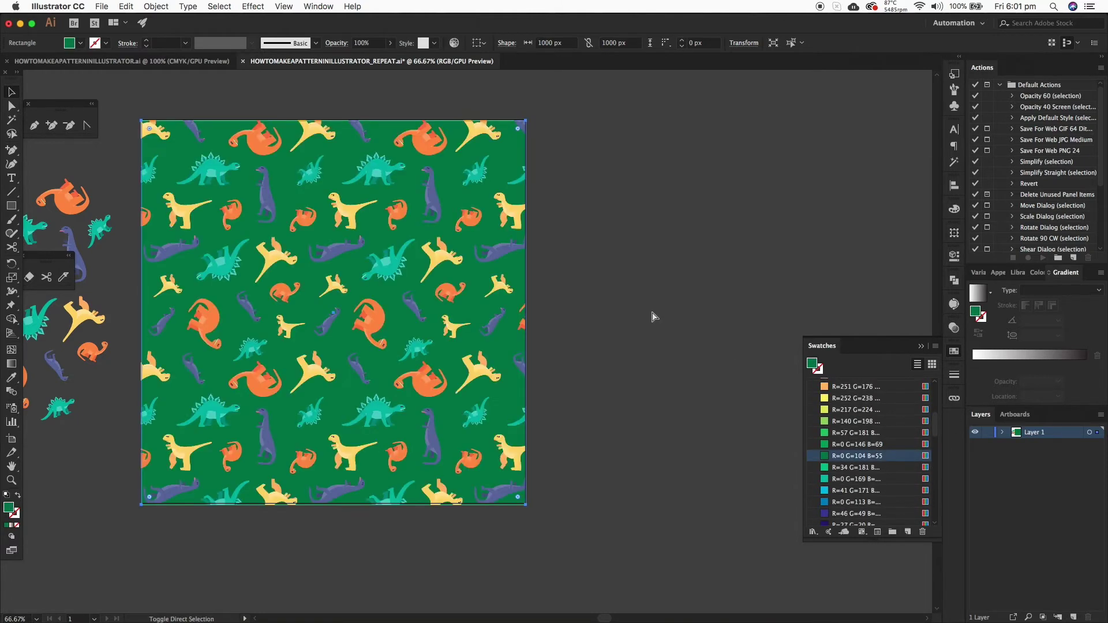
left_click(827, 513)
scroll(919, 419, "up", 3)
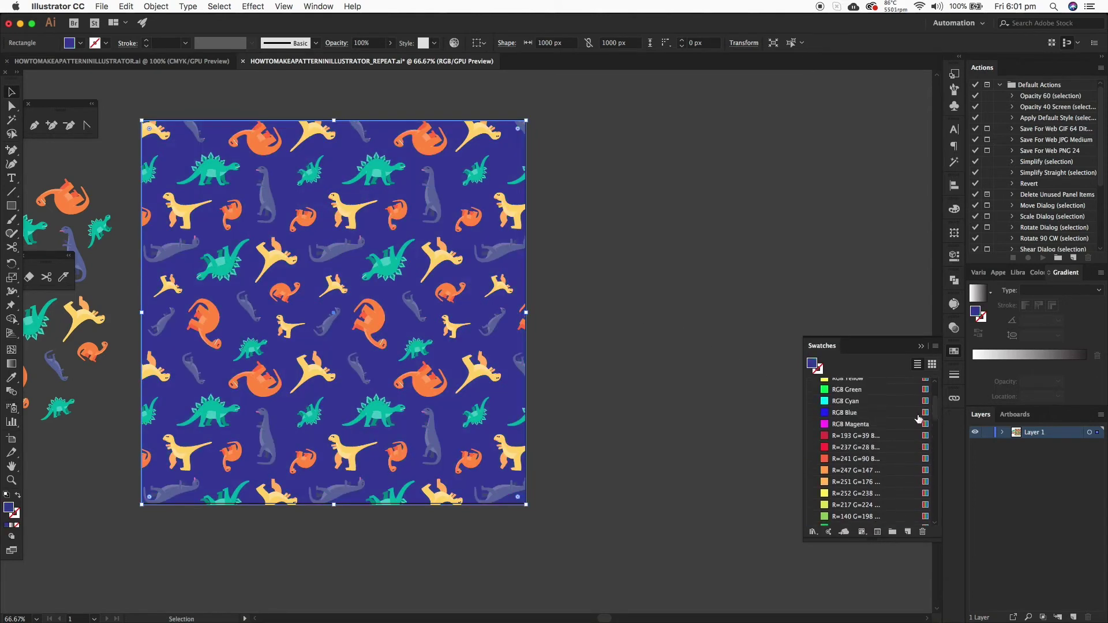
left_click(828, 448)
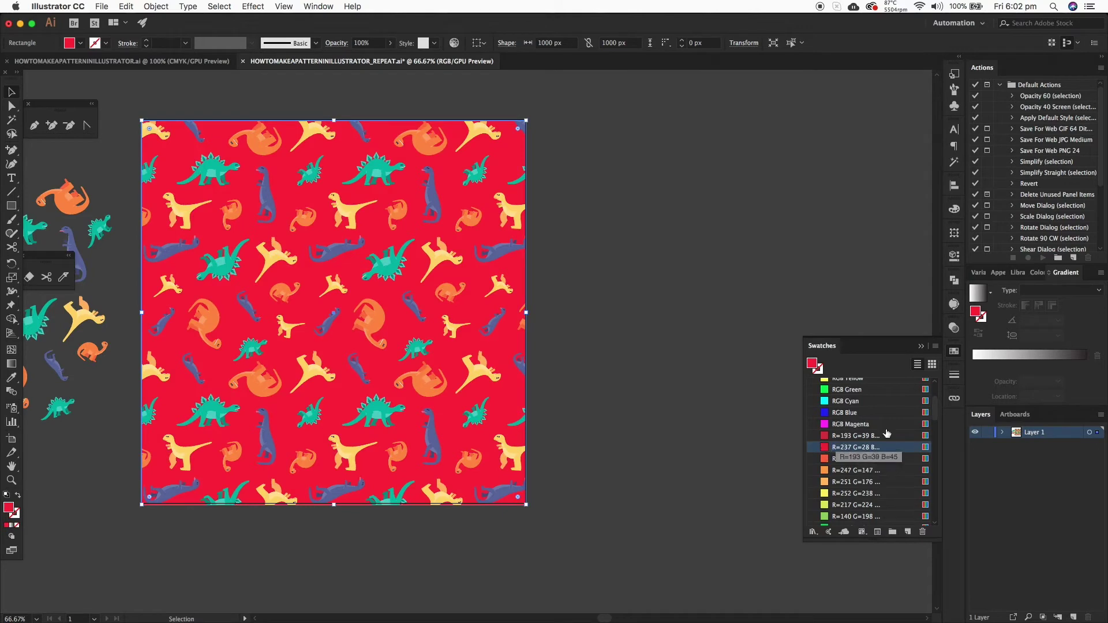
left_click(825, 401)
left_click(826, 393)
Colour the background rectangle RGB Blue and darken it to navy by setting its blue value to 63.
left_click(825, 412)
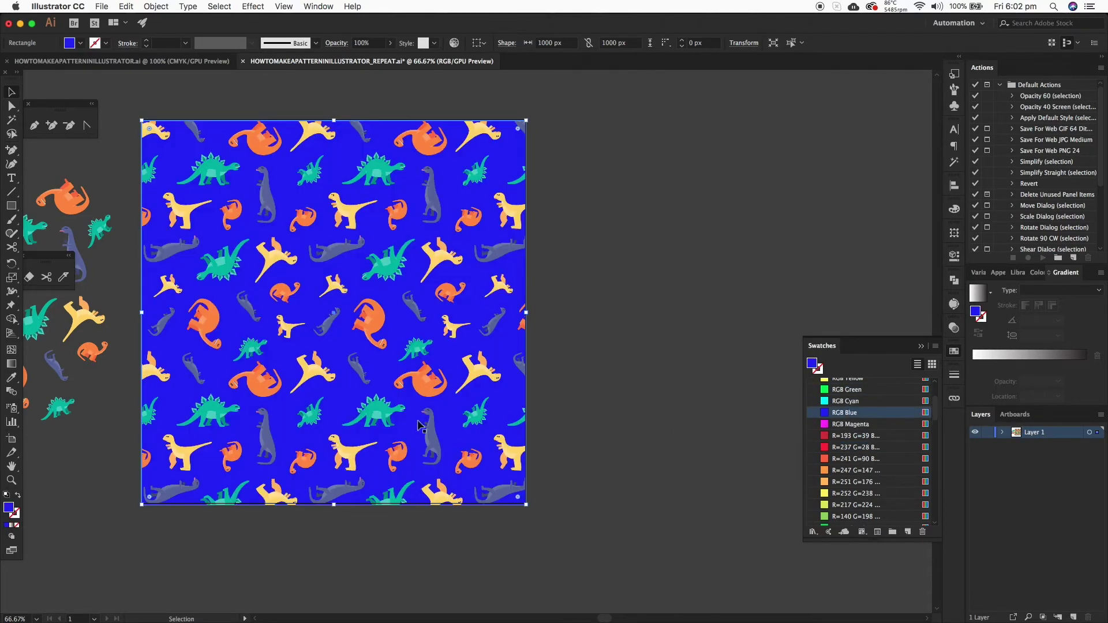
left_click(954, 208)
left_click(855, 262)
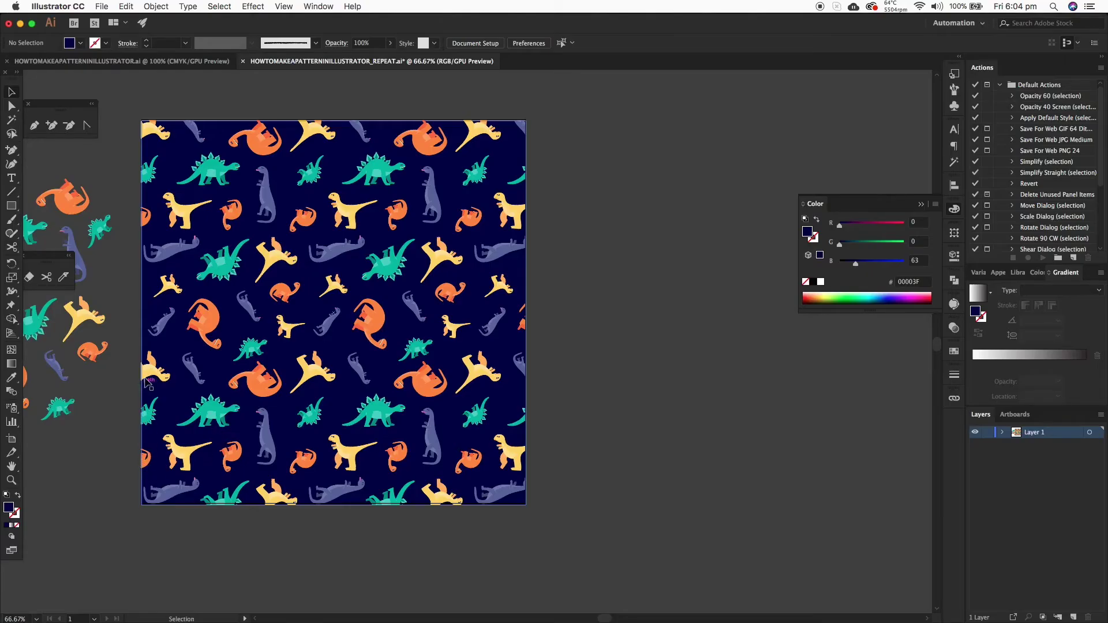
Delete the patterned rectangle and its navy background from the artboard.
left_click(286, 404)
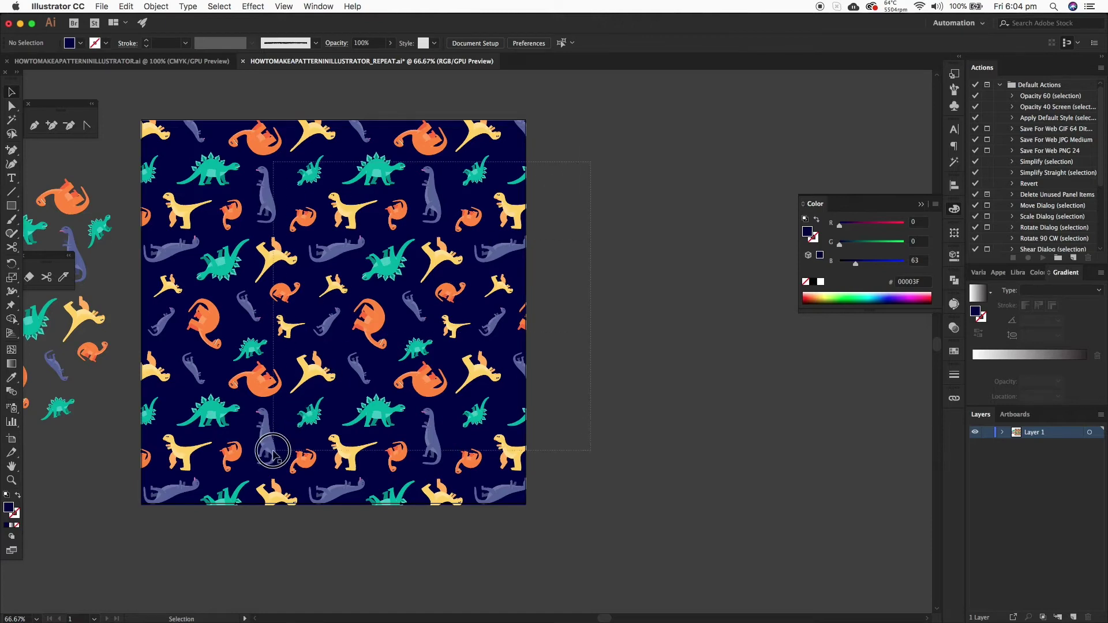
key("Delete")
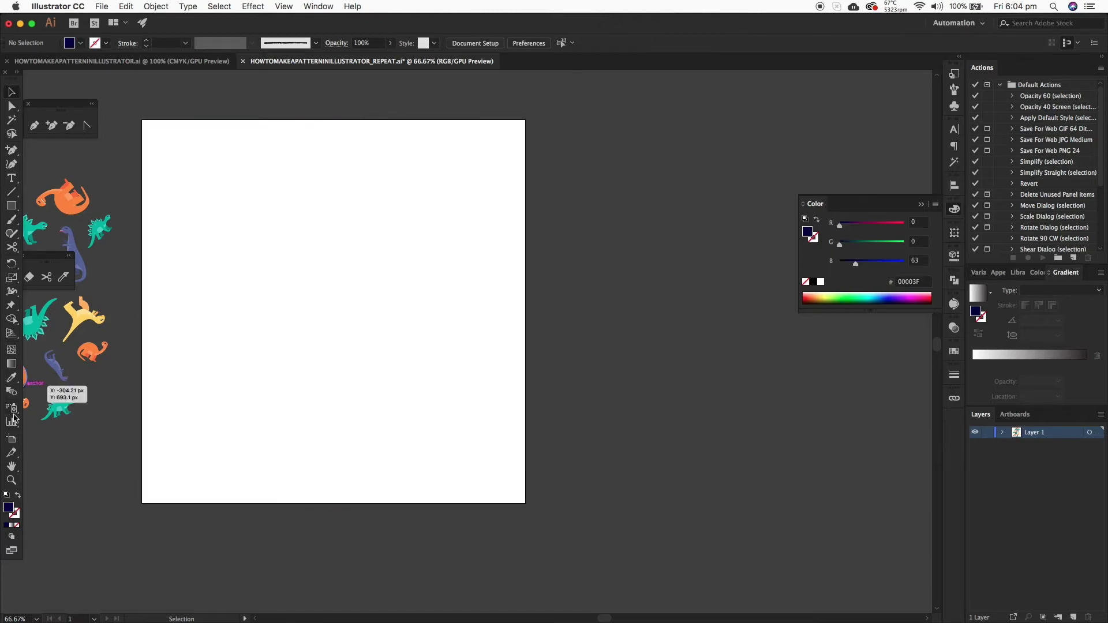
left_click(11, 466)
left_click_drag(98, 378, 315, 374)
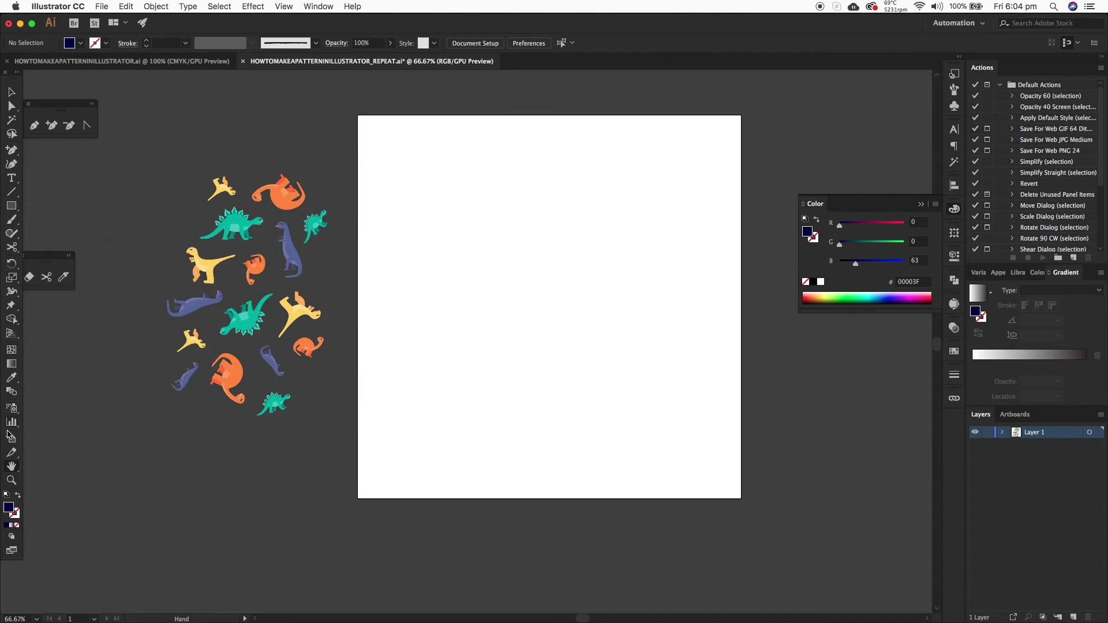
left_click(14, 92)
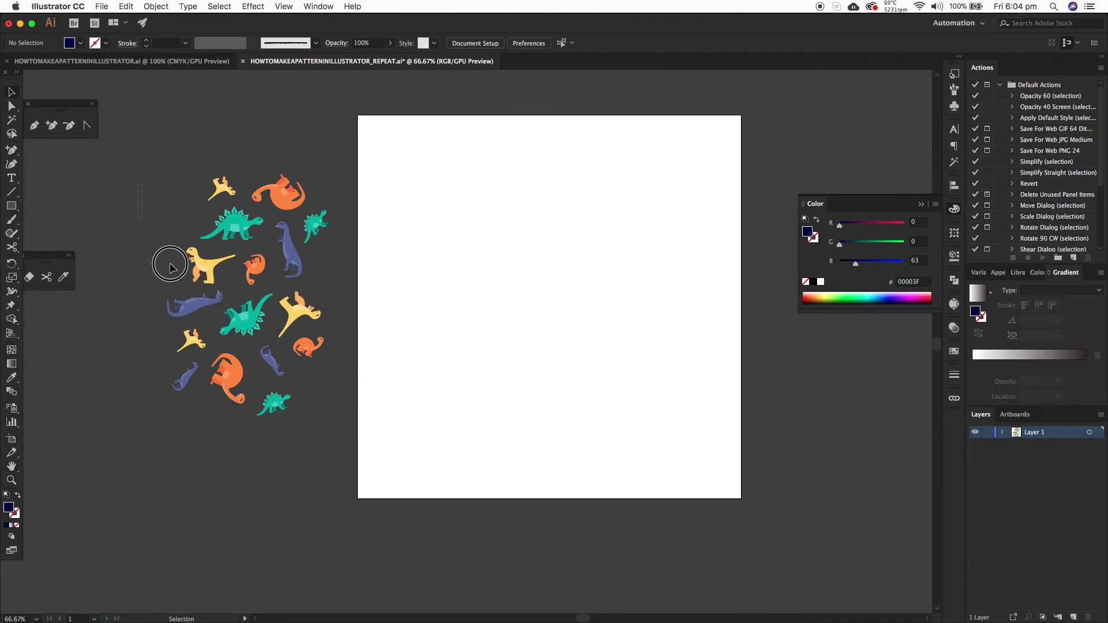
Move the dinosaur illustrations onto the artboard and draw a navy rectangle about 488 x 663 px over them.
left_click_drag(164, 257, 347, 425)
left_click_drag(247, 234, 521, 234)
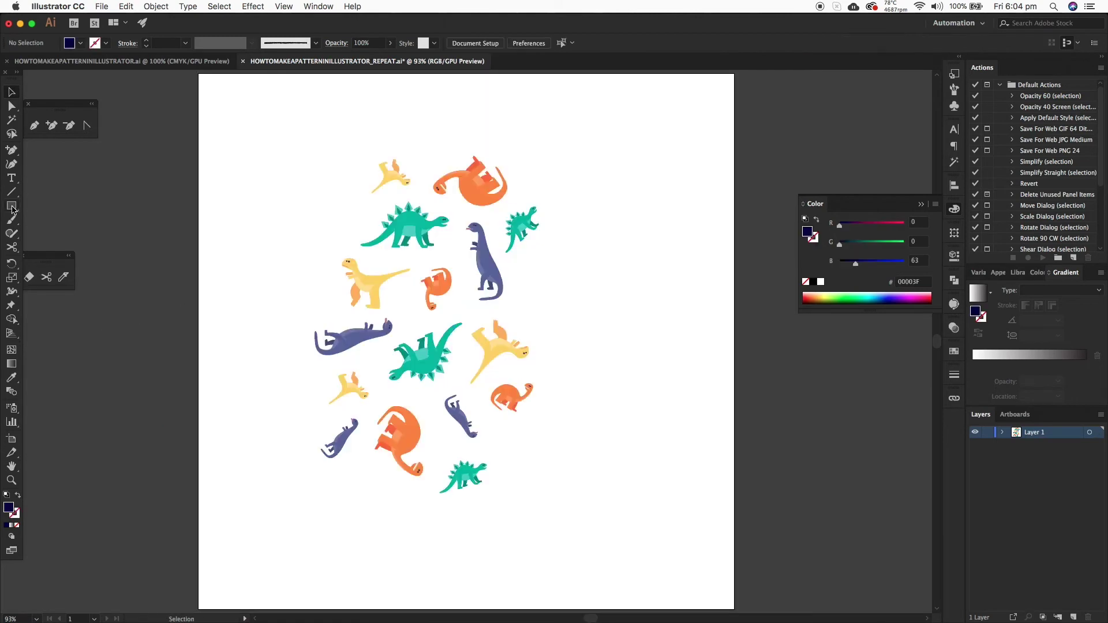
left_click(13, 206)
left_click_drag(300, 147, 568, 483)
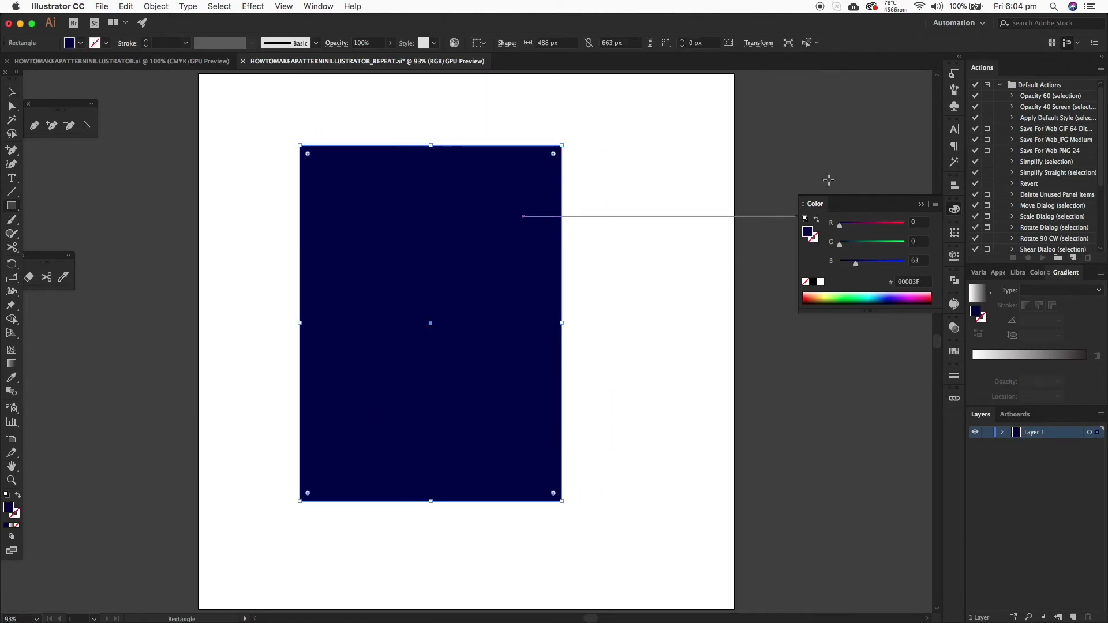
Set the navy rectangle's height to 600 px and its width to 500 px.
left_click(628, 44)
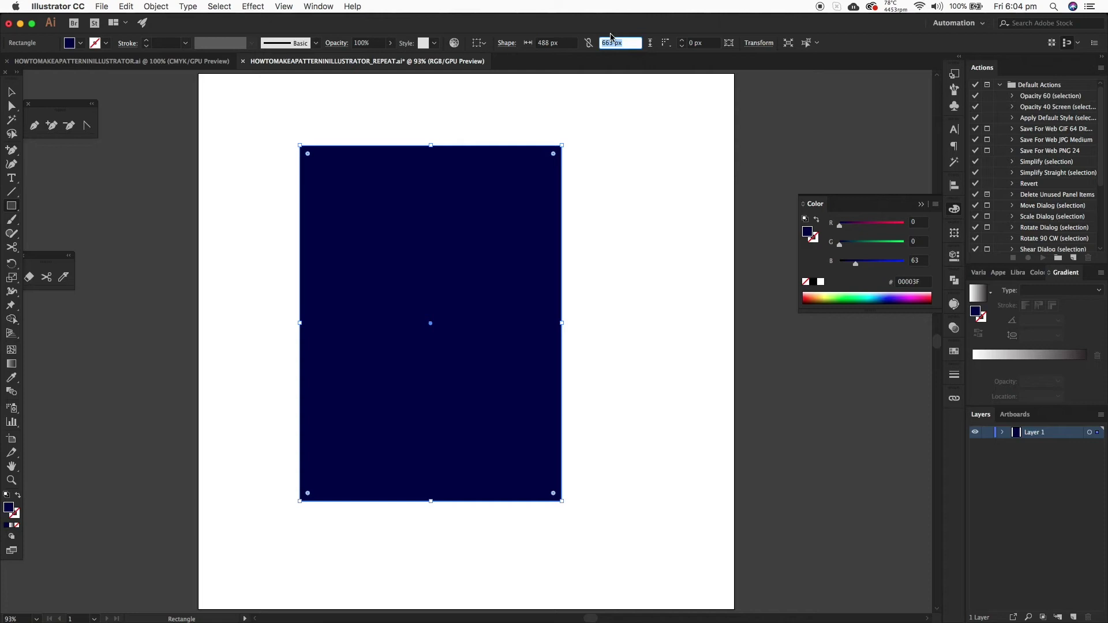
type("600")
key("Return")
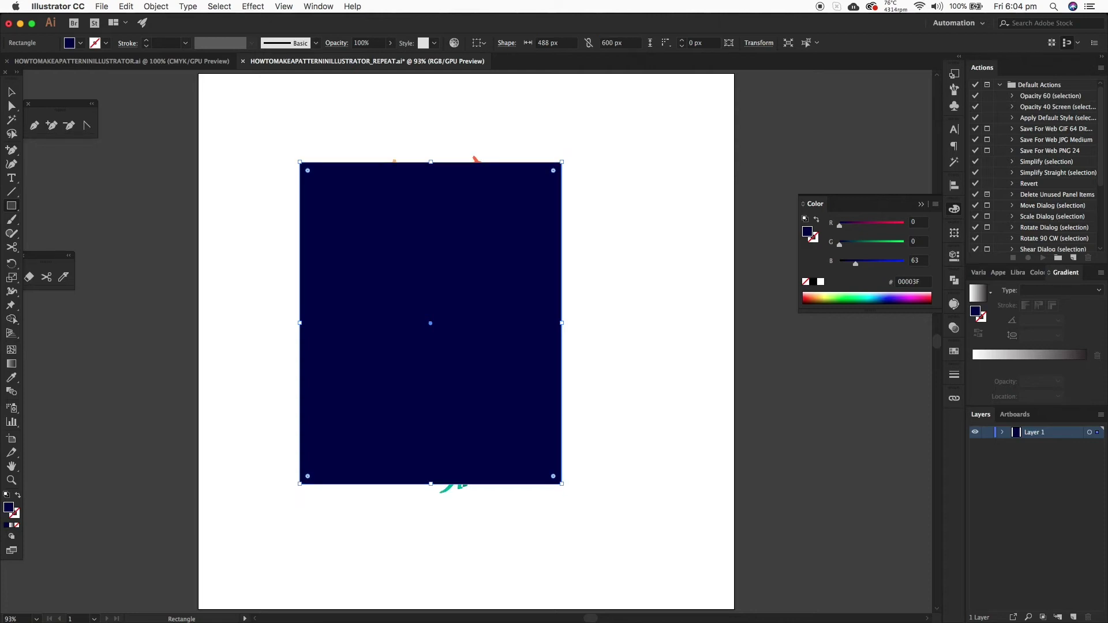
left_click(561, 45)
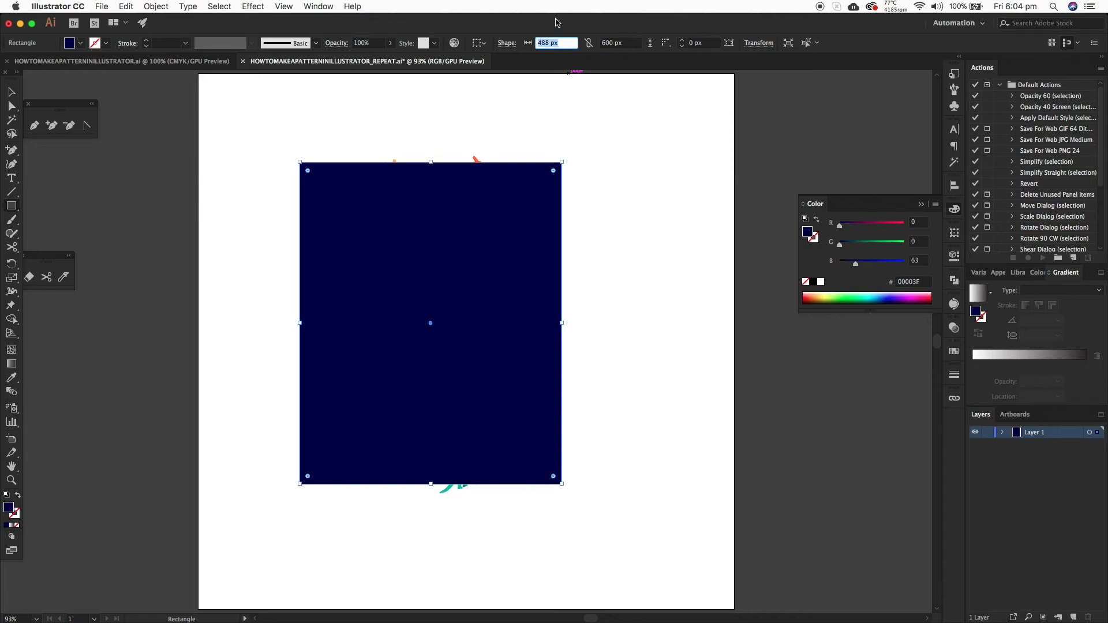
type("500")
key("Return")
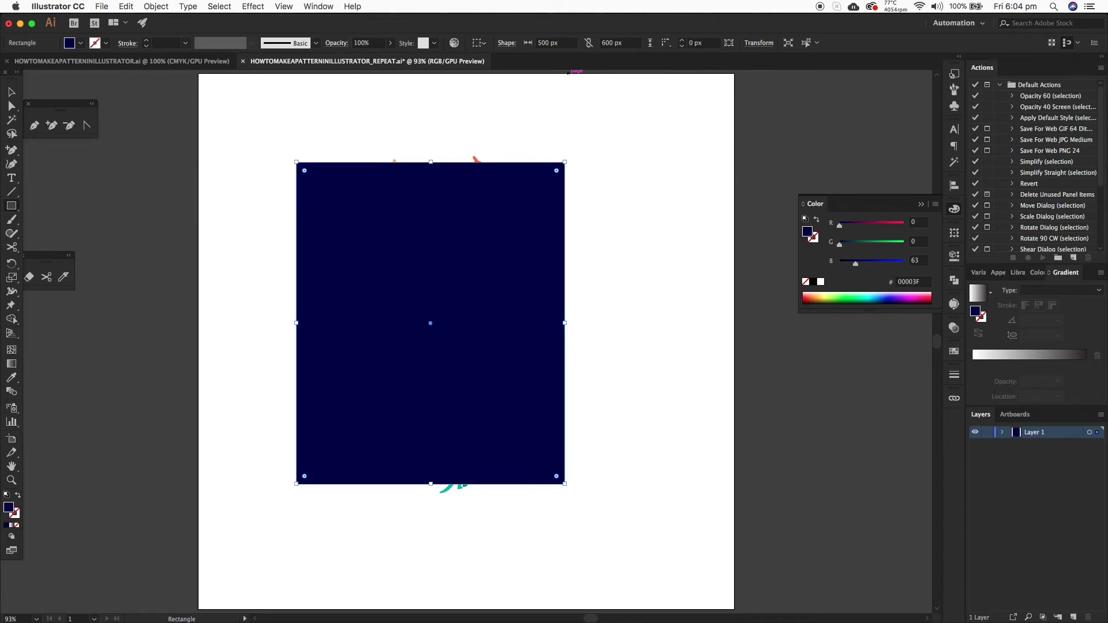
Send the navy rectangle behind the dinosaurs and deselect it.
left_click(12, 93)
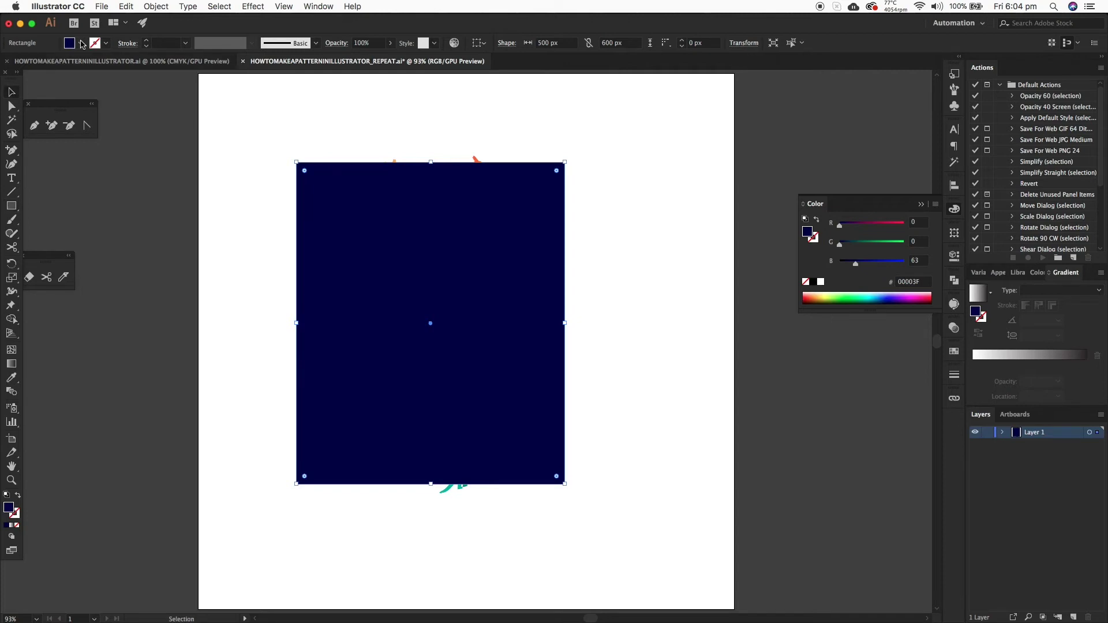
key("super+shift+[")
key("super+shift+a")
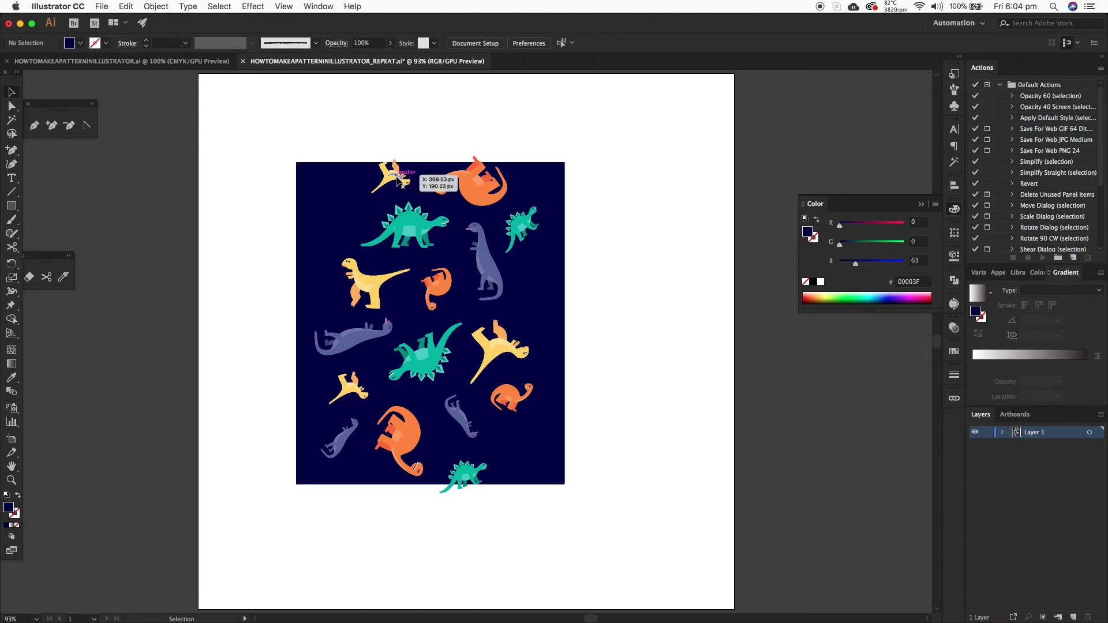
Place the small yellow, large orange and small green dinosaurs across the navy rectangle's top edge.
left_click(393, 176)
left_click(481, 195, "shift")
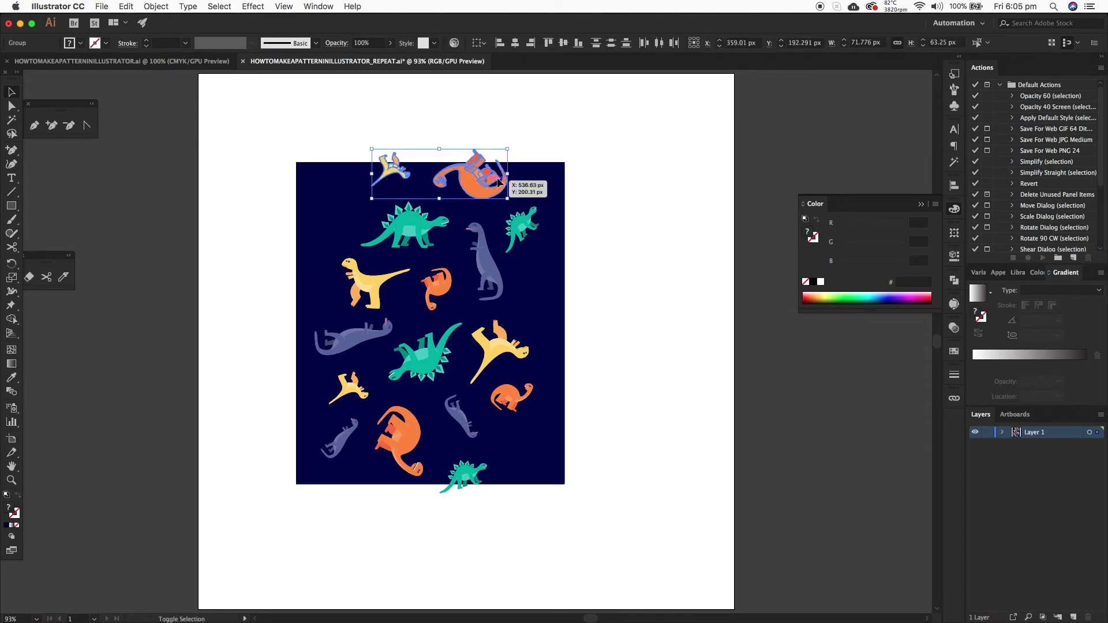
mouse_move(469, 480)
left_mouse_down()
mouse_move(478, 494)
mouse_move(468, 481)
left_mouse_up()
left_click_drag(524, 228, 472, 181)
left_click(393, 173)
left_click(484, 181, "shift")
left_click(595, 215)
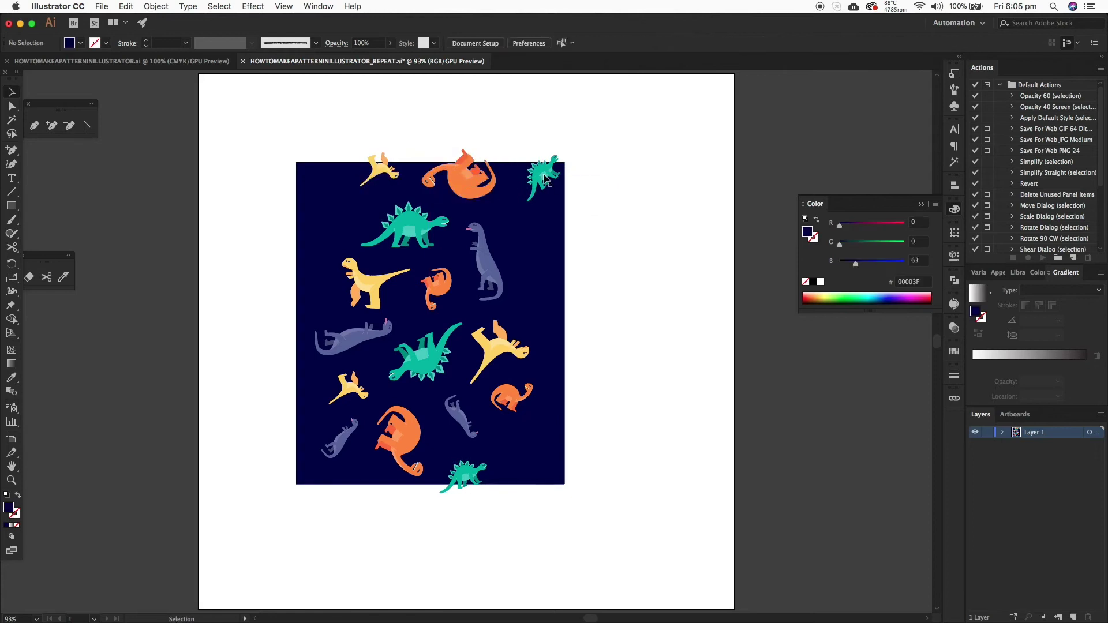
Spread the top-edge row by shifting the small yellow dinosaur towards the left corner, and nudge the large green and tall blue dinosaurs below it.
left_click(540, 178)
left_click_drag(380, 174, 337, 173)
left_click_drag(423, 223, 401, 216)
left_click_drag(488, 262, 485, 264)
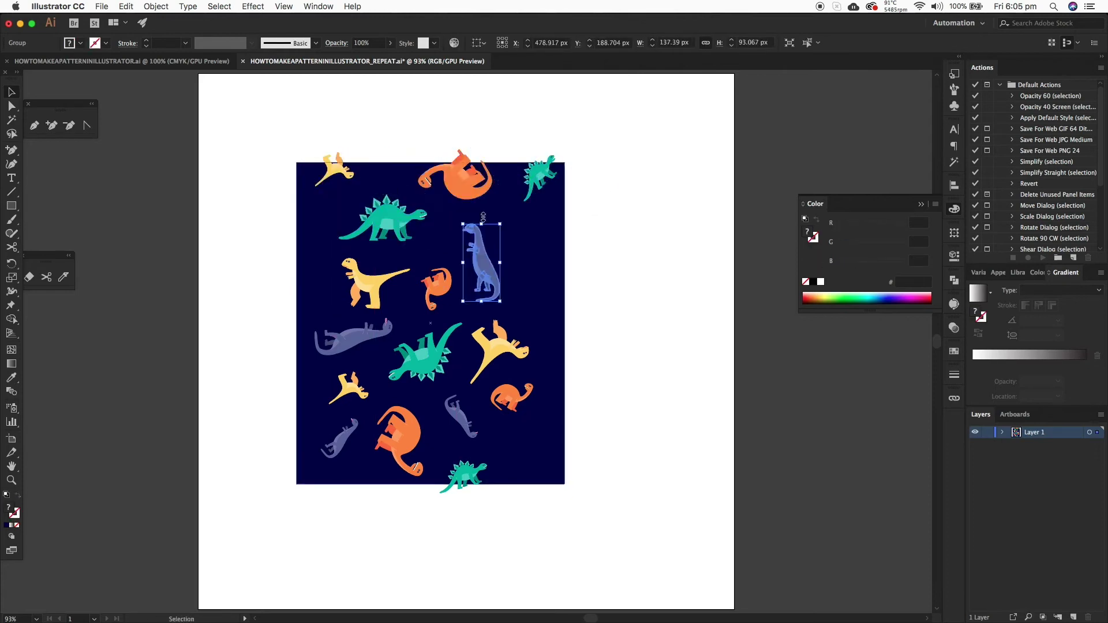
left_click_drag(471, 182, 467, 179)
Copy the three top-edge dinosaurs 600 px down onto the bottom edge and delete the small green dinosaur overlapped by the orange copy.
left_click(545, 172)
left_click(336, 172, "shift")
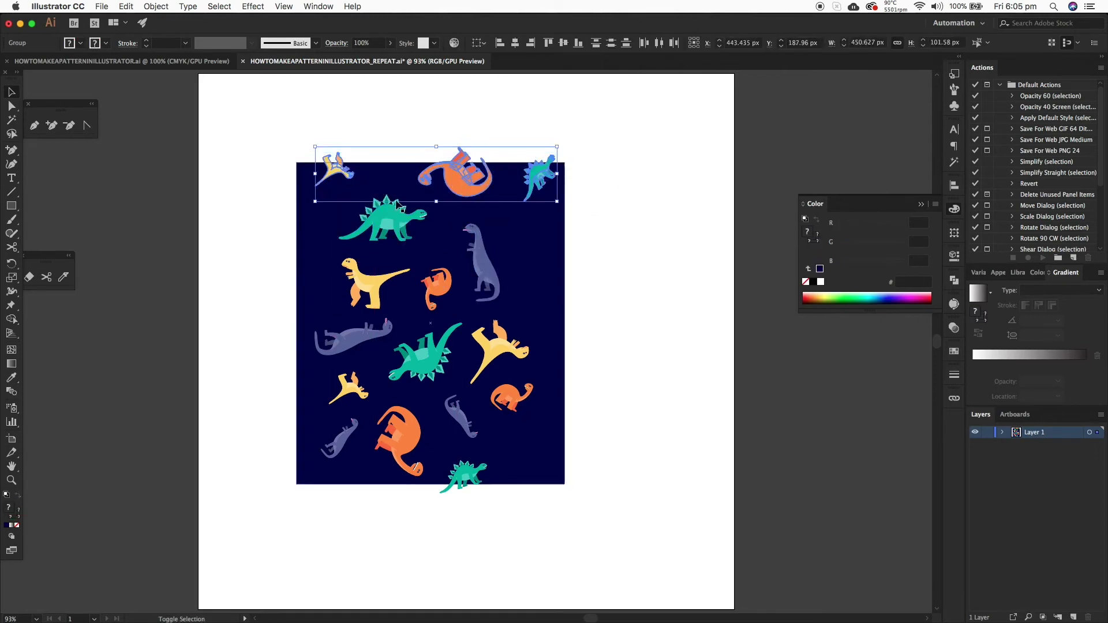
double_click(462, 183)
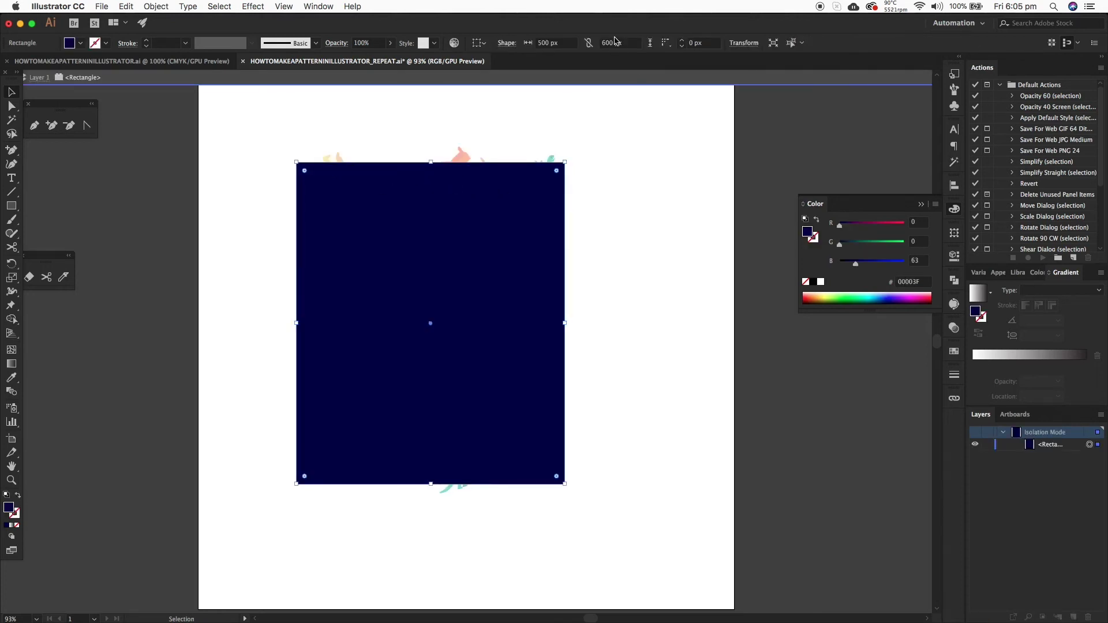
key("super+z")
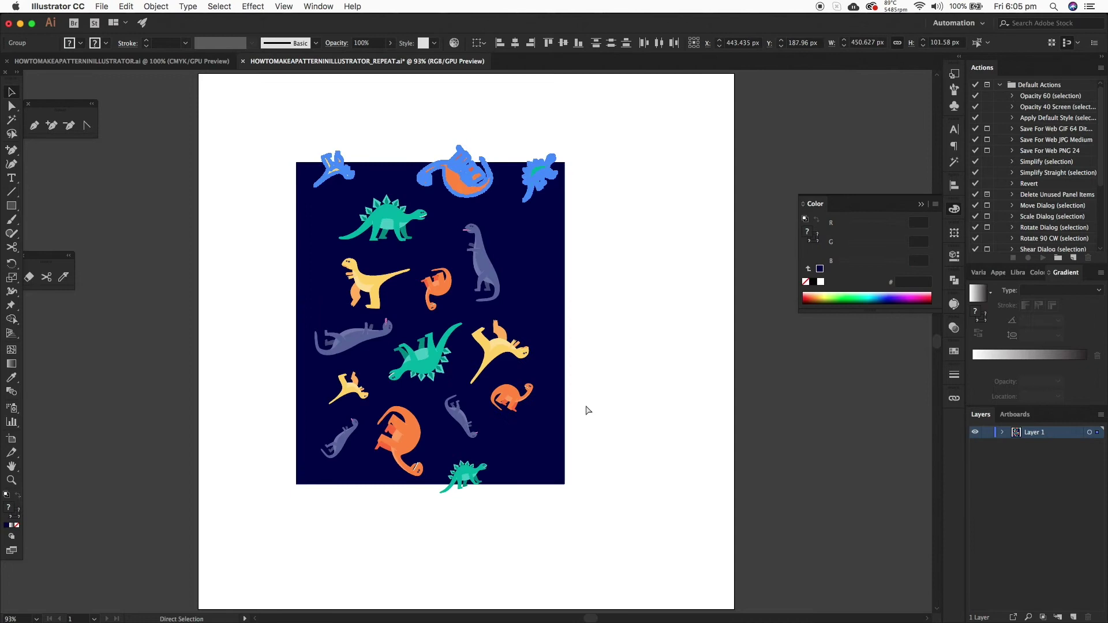
key("v")
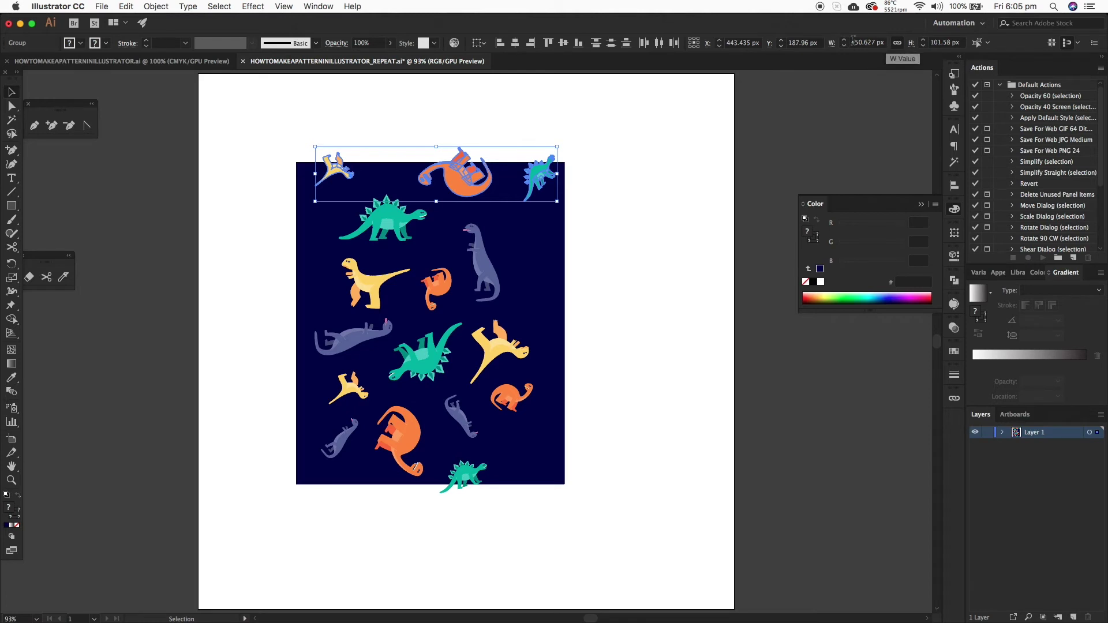
left_click(820, 44)
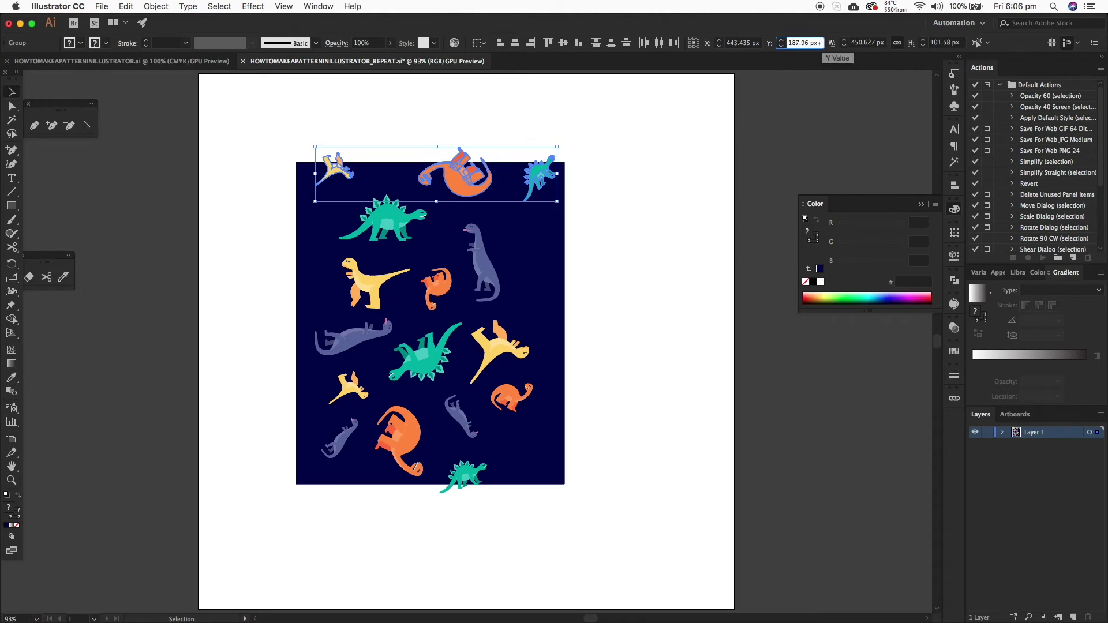
key("alt+Return")
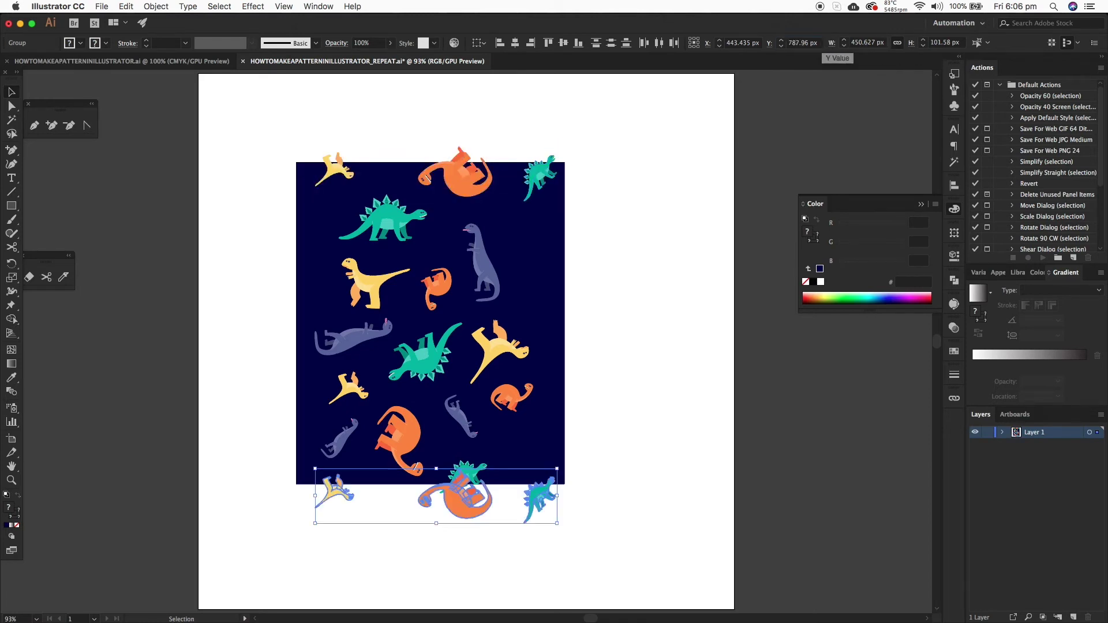
key("Return")
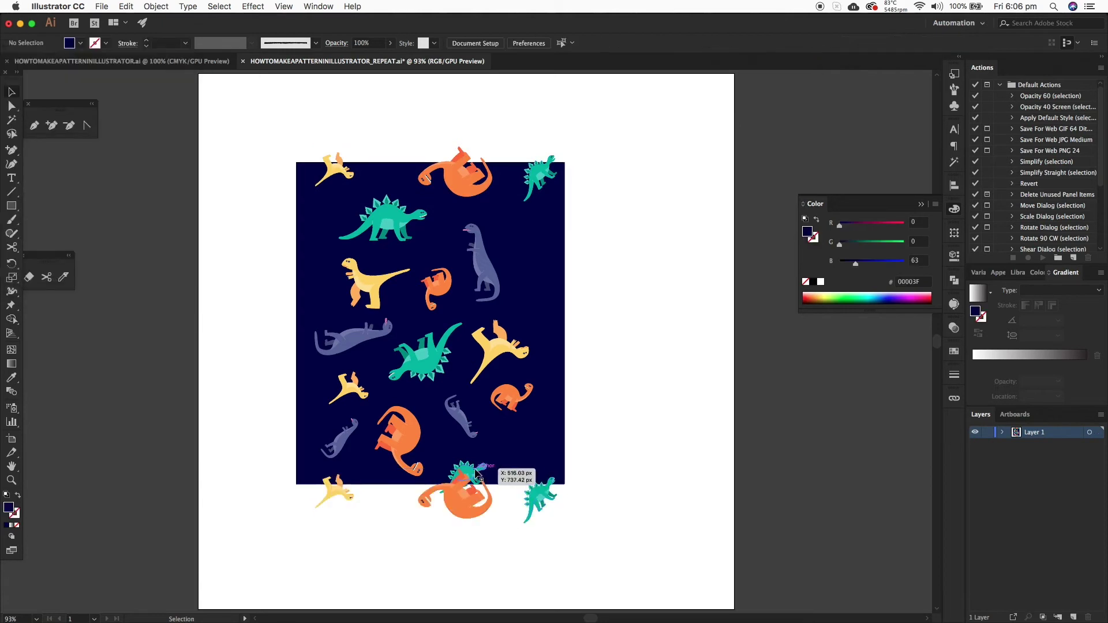
left_click(477, 471)
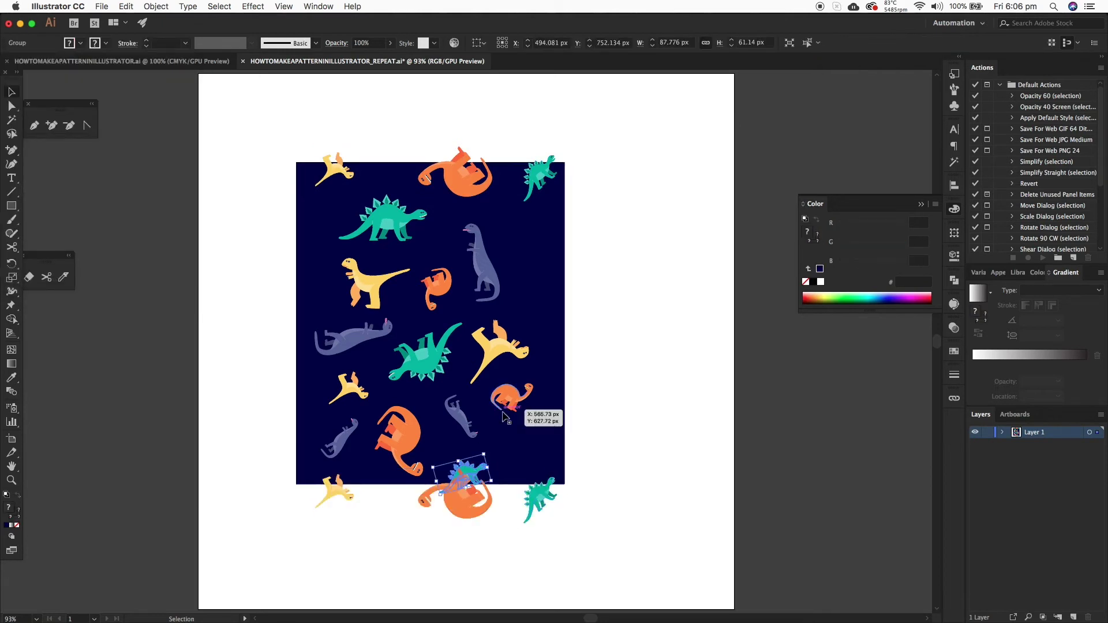
key("Delete")
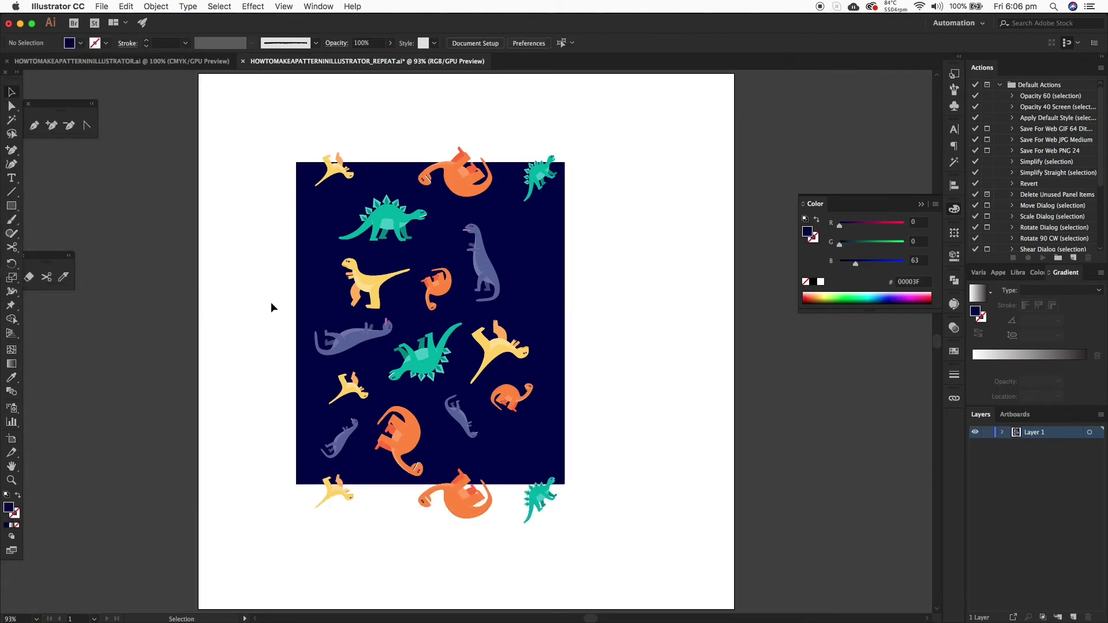
Move the large green, yellow and orange dinosaurs onto the rectangle's left edge, shifting the blue and small yellow ones inward.
left_click_drag(391, 227, 315, 227)
left_click_drag(372, 284, 306, 301)
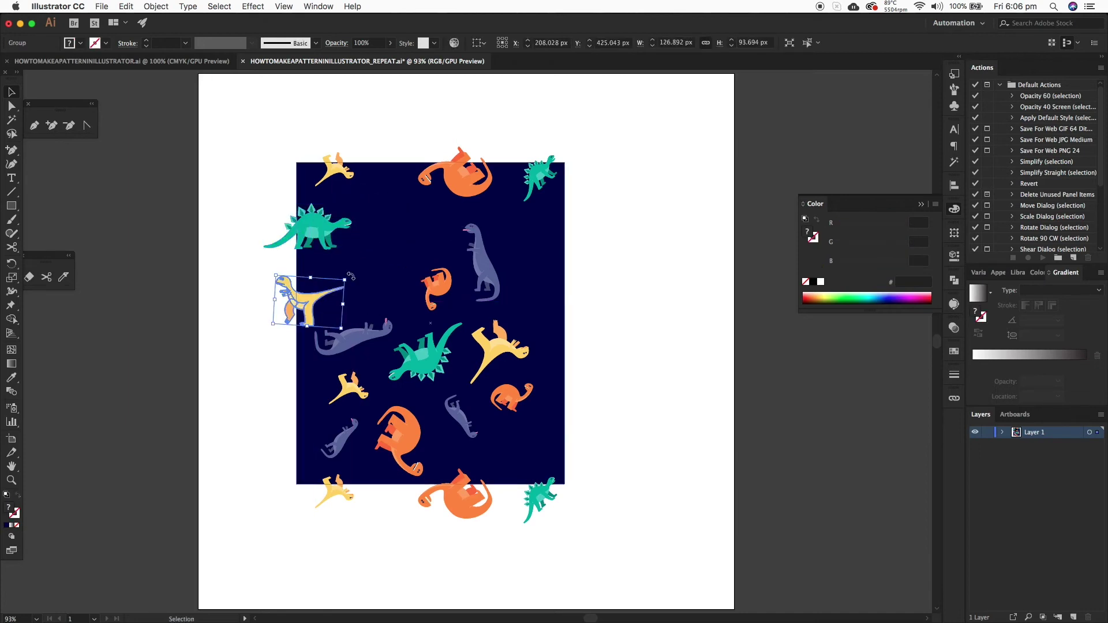
left_click_drag(362, 340, 370, 400)
left_click_drag(348, 434, 368, 434)
left_click_drag(415, 436, 337, 438)
left_click_drag(323, 434, 318, 429)
left_click(306, 374)
left_click_drag(306, 374, 399, 318)
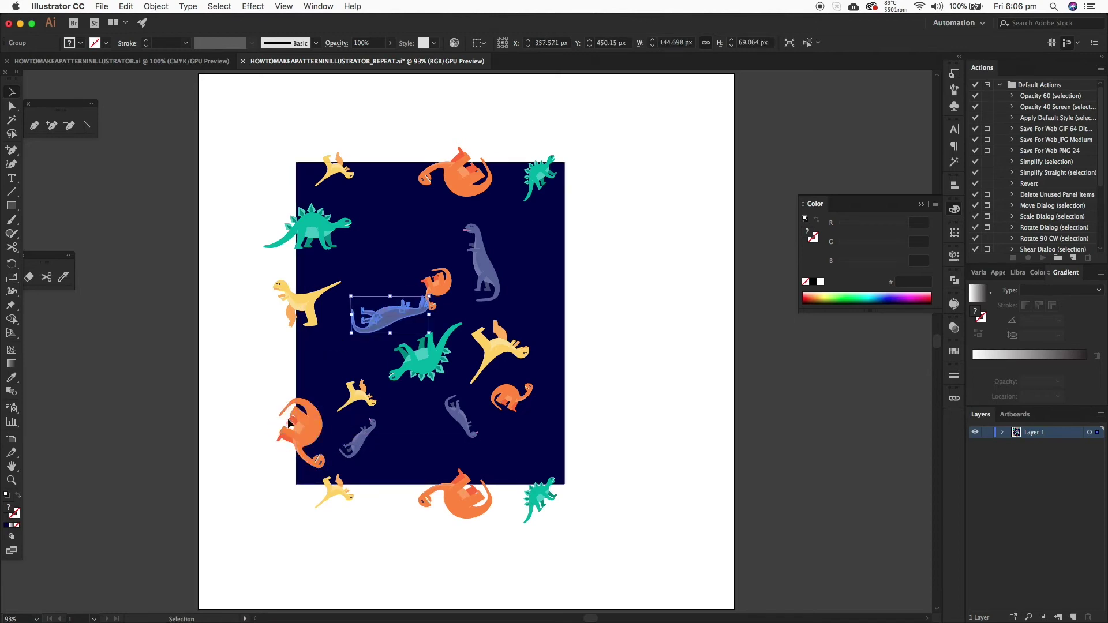
Adjust the spacing of the three left-edge dinosaurs and move the small blue dinosaur towards the rectangle's upper right corner.
left_click_drag(307, 428, 303, 408)
left_click_drag(315, 312, 313, 321)
left_click_drag(324, 232, 333, 232)
left_click_drag(306, 319, 299, 318)
left_click(306, 398)
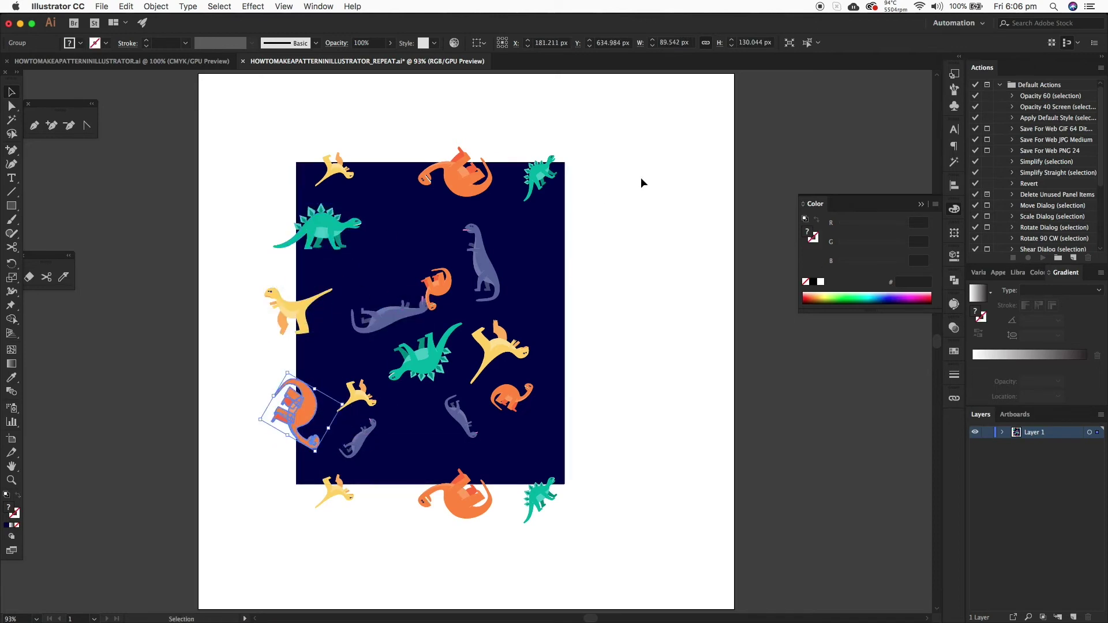
left_click(298, 326, "shift")
left_click(254, 353)
left_click_drag(355, 444, 514, 240)
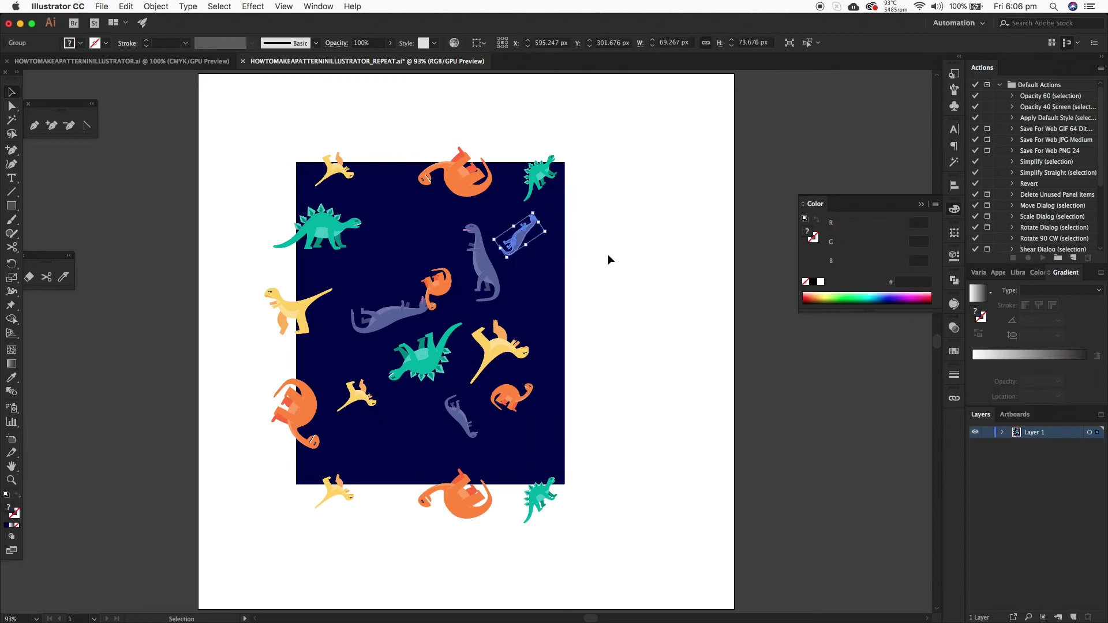
left_click(609, 258)
Copy the three left-edge dinosaurs 500 px to the right onto the rectangle's right edge.
left_click(320, 430)
left_click(297, 313, "shift")
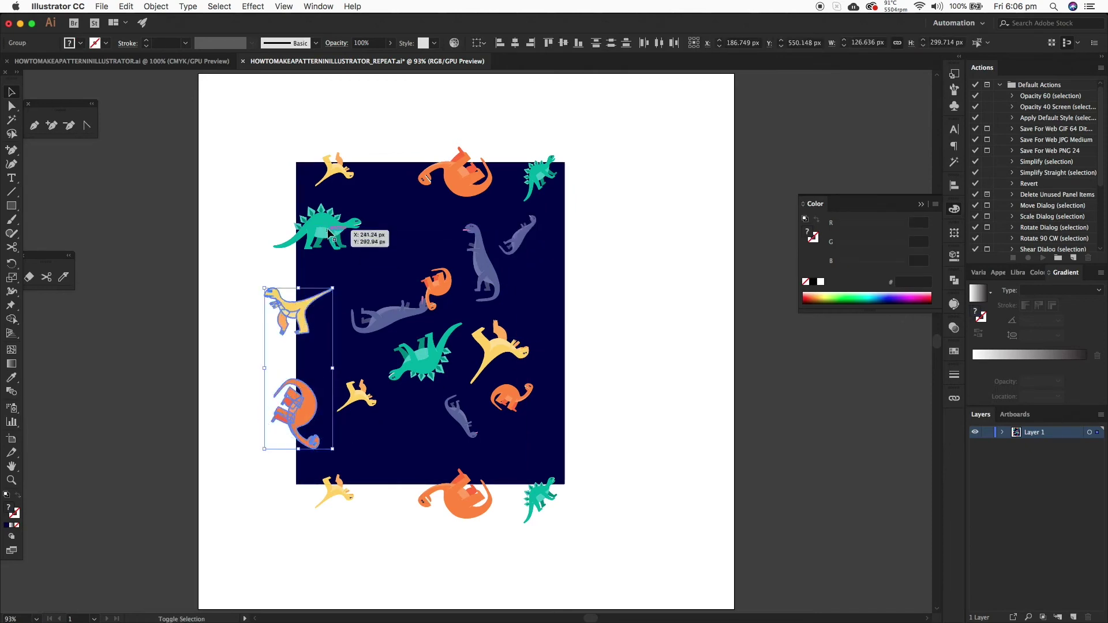
left_click(326, 227, "shift")
key("super+c")
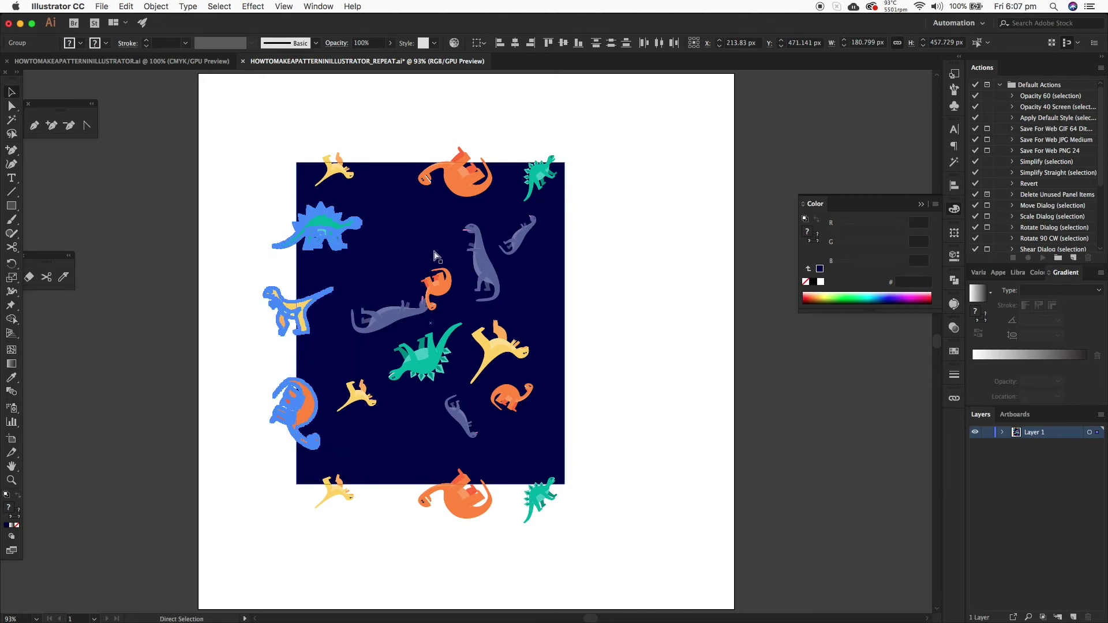
key("v")
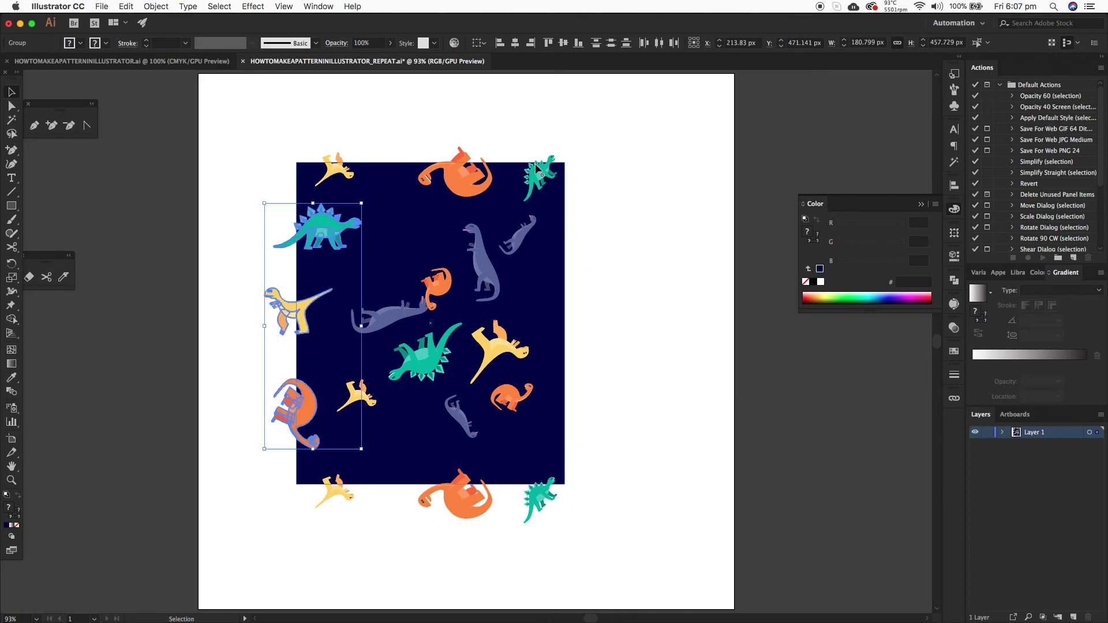
left_click(759, 42)
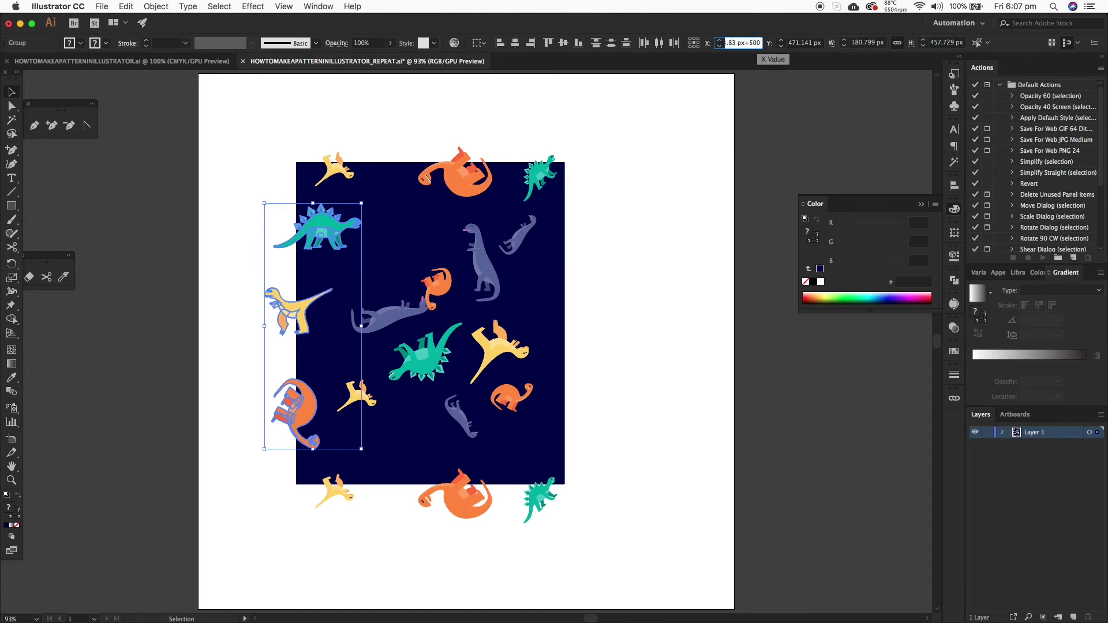
key("Return")
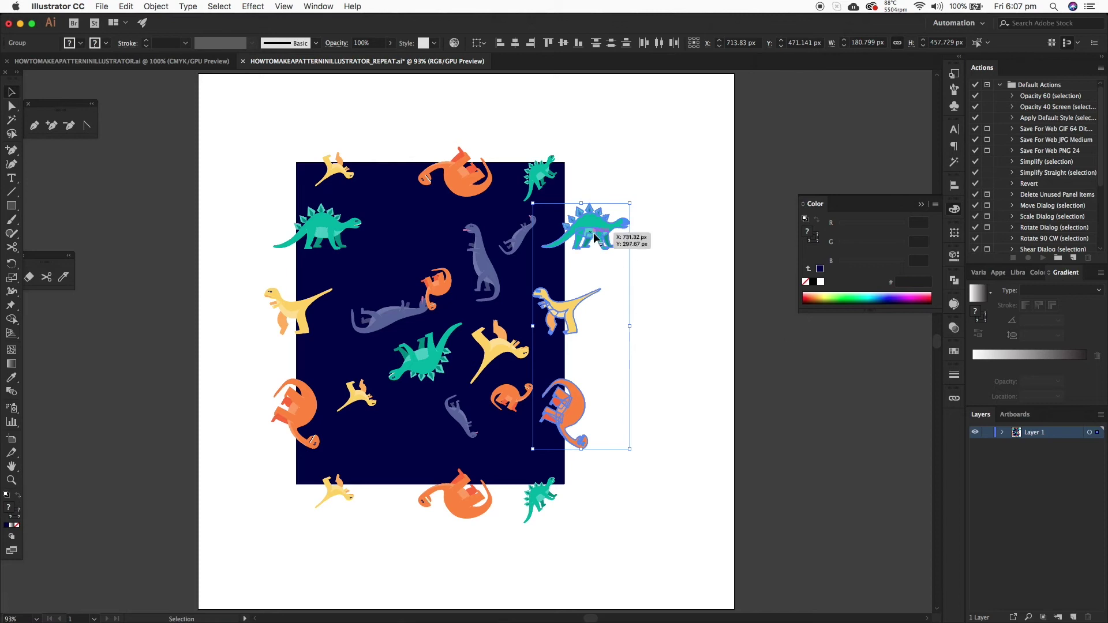
left_click(666, 321)
Move the tall blue and large yellow dinosaurs into the rectangle's upper gaps, shifting the small blue and small orange ones out of the way.
left_click_drag(465, 264, 418, 217)
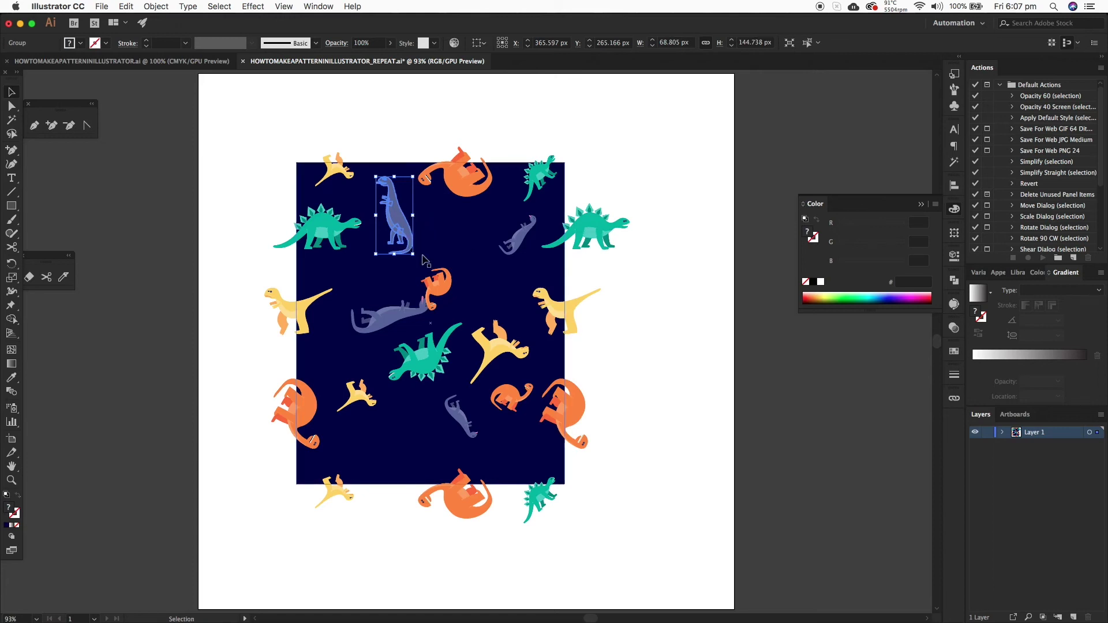
left_click_drag(520, 229, 517, 253)
left_click_drag(441, 284, 455, 237)
left_click_drag(515, 261, 376, 288)
left_click(427, 353)
left_click_drag(500, 348, 500, 232)
left_click_drag(453, 238, 484, 314)
left_click_drag(500, 236, 486, 247)
Shift the small and long blue dinosaurs into the rectangle's lower half and place the large green one beside the left-edge yellow dinosaur.
left_click_drag(376, 287, 396, 401)
left_click_drag(389, 318, 436, 419)
left_click_drag(436, 351, 401, 304)
left_click_drag(484, 315, 483, 319)
left_click(465, 178)
key("super+c")
key("super+v")
key("Delete")
Reposition the long blue dinosaur in the lower middle and place the small blue one beneath it.
left_click_drag(453, 418, 374, 367)
left_click_drag(394, 393, 387, 385)
left_click_drag(391, 410, 387, 456)
Replace the small orange dinosaur near the lower right edge with a rotated copy of the small green top-edge dinosaur.
left_click(510, 399)
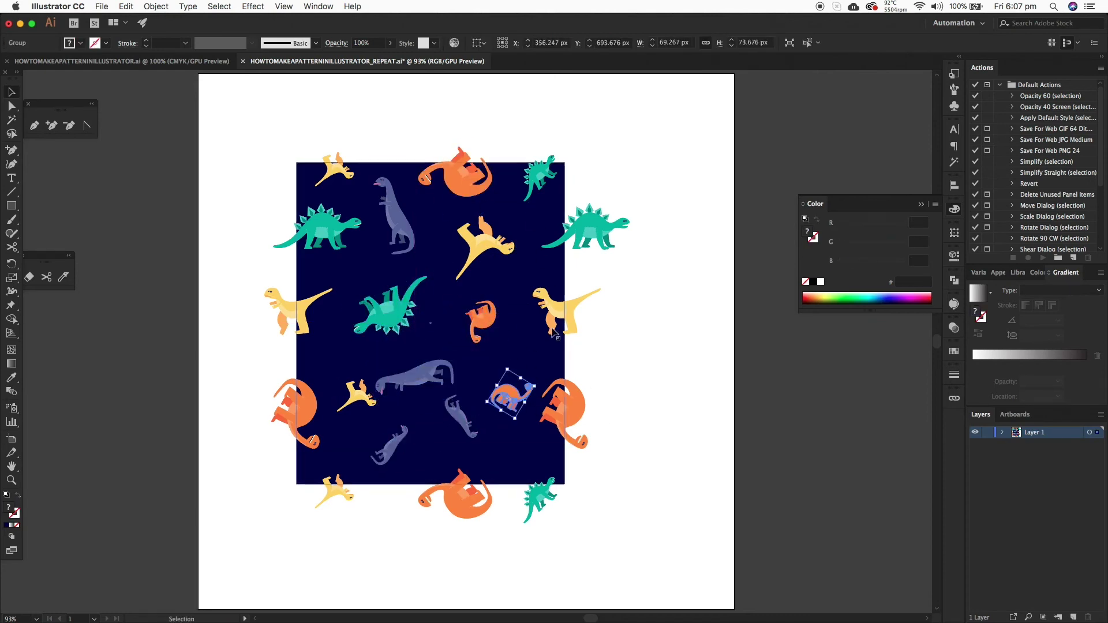
key("Delete")
left_click(542, 179)
key("super+c")
key("super+v")
left_click_drag(486, 366, 526, 399)
Delete the small blue dinosaur in the lower right area and move the small yellow dinosaur into its place.
left_click(472, 439)
key("Delete")
left_click_drag(361, 395, 468, 439)
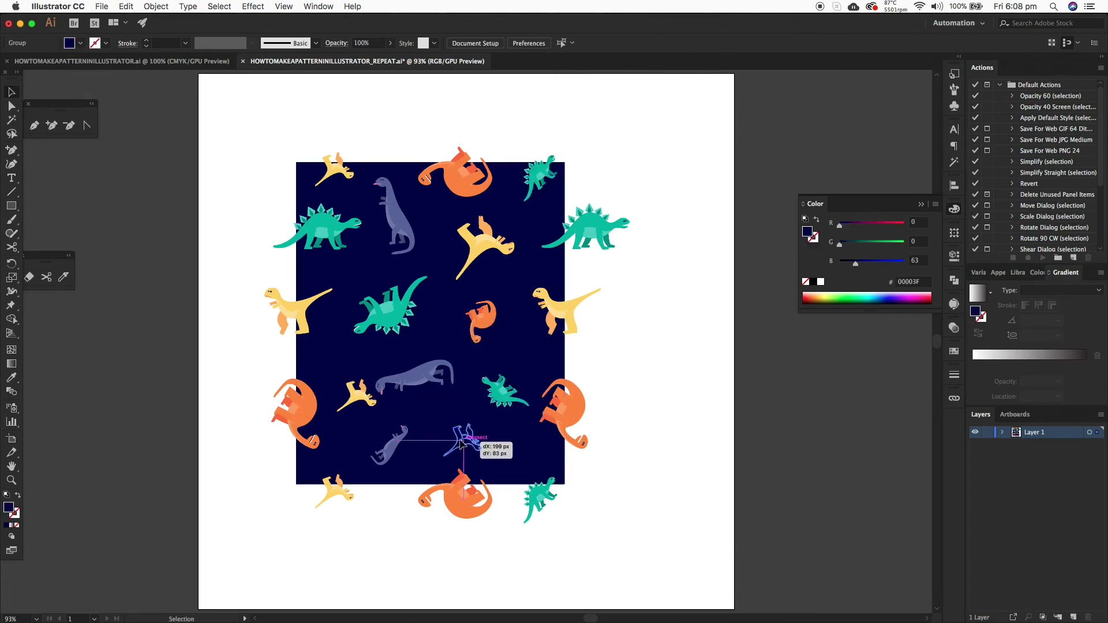
Even out the spacing of the blue, large green, small orange and small green dinosaurs inside the rectangle.
left_click_drag(392, 445, 385, 444)
left_click_drag(415, 376, 395, 381)
left_click_drag(396, 310, 399, 313)
left_click_drag(486, 317, 484, 319)
left_click_drag(504, 393, 500, 393)
left_click(466, 441)
left_click(642, 417)
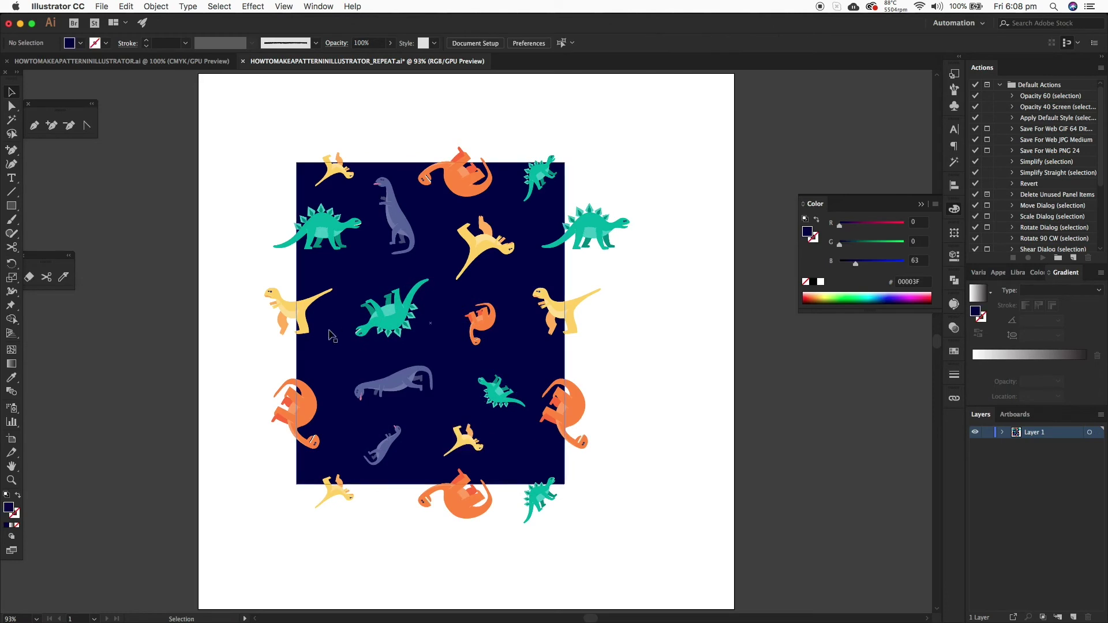
Bring the navy rectangle to the front of all the dinosaurs.
left_click(329, 332)
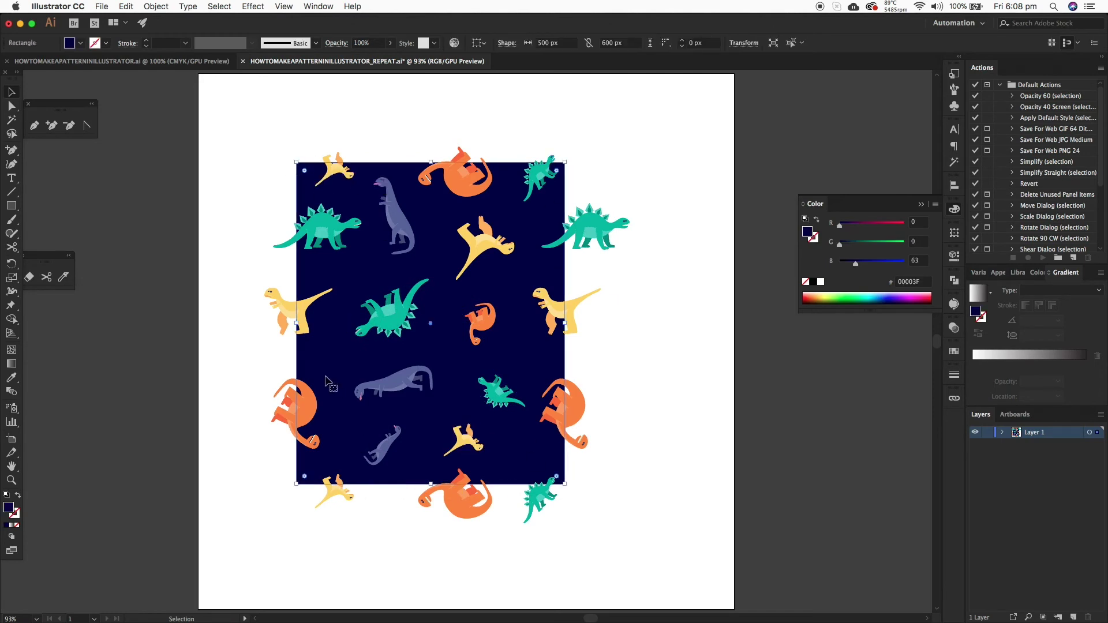
key("a")
key("super+]")
key("super+shift+]")
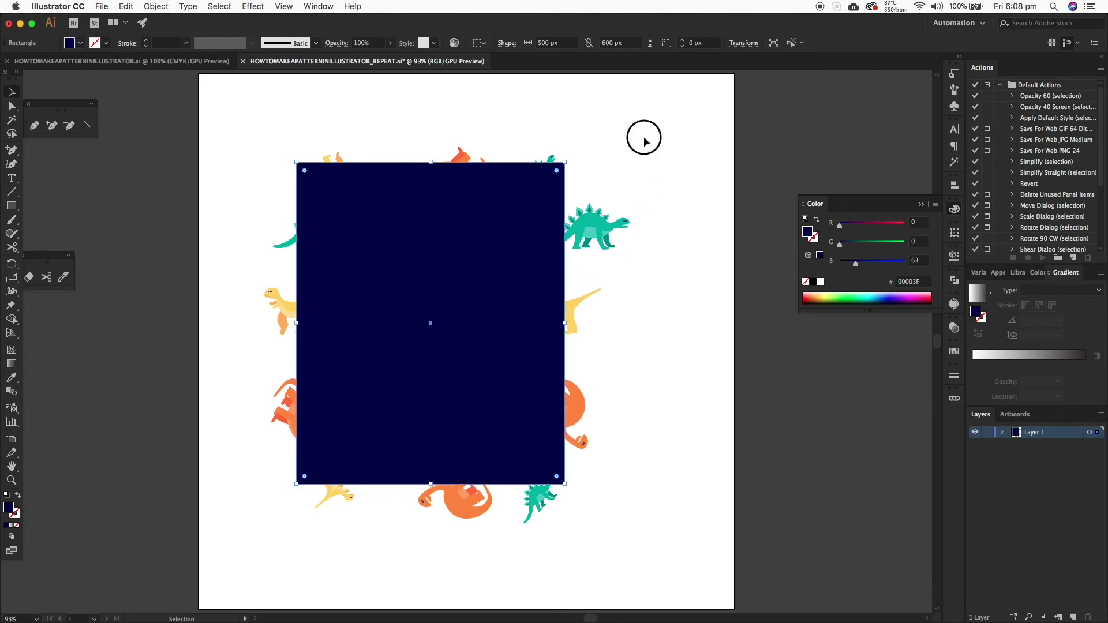
Select the navy rectangle with all the dinosaurs and clip them to the rectangle with a clipping mask.
left_click_drag(644, 138, 242, 520)
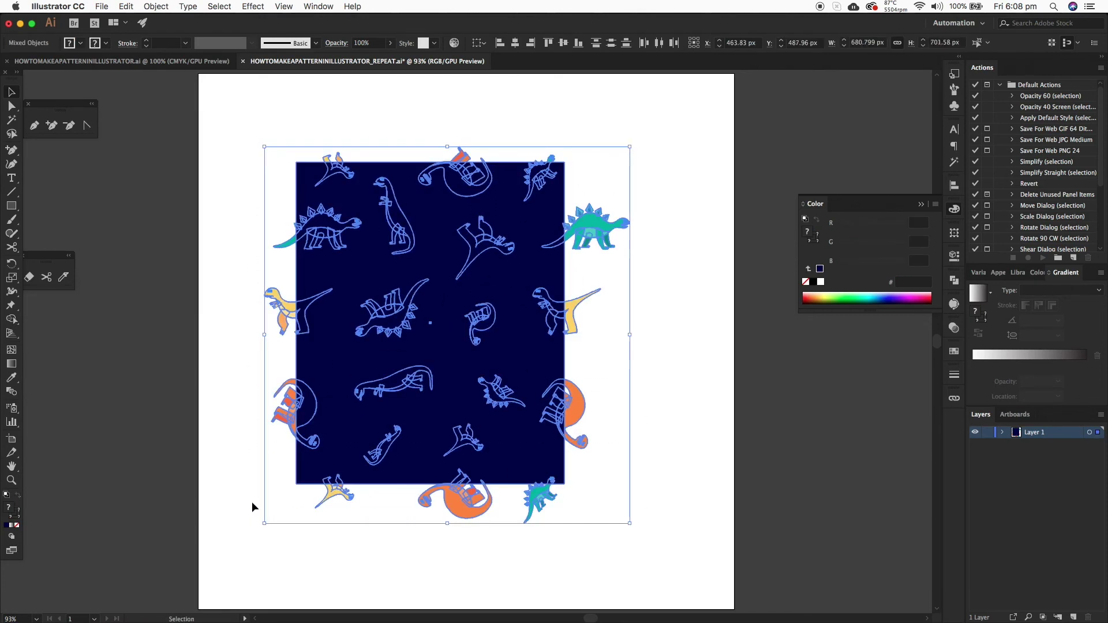
key("a")
key("super+7")
left_click(583, 366)
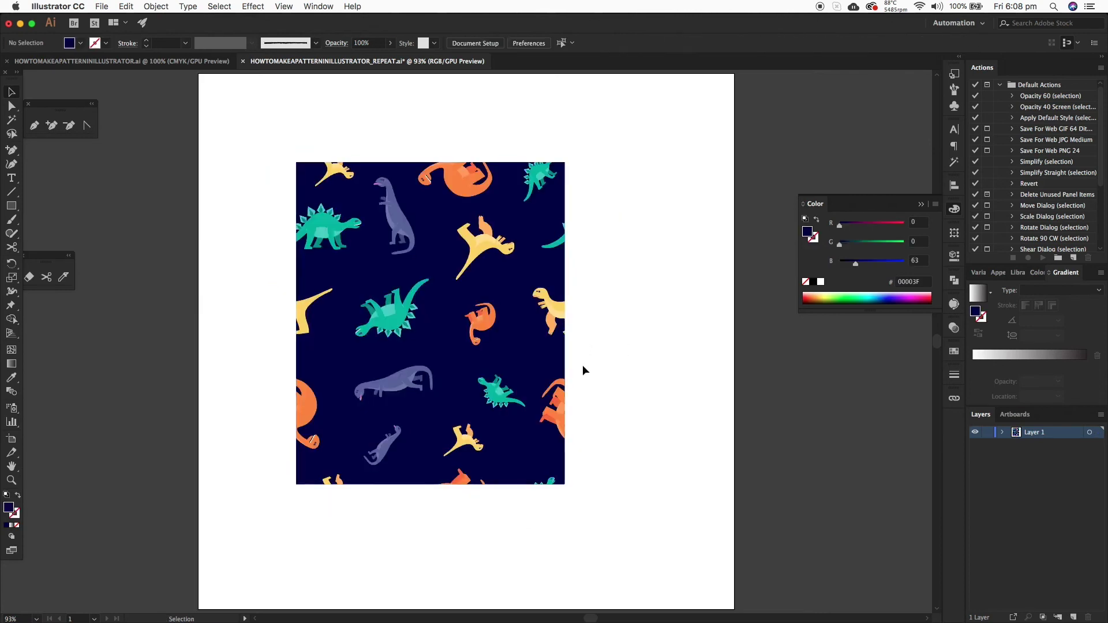
left_click(327, 347)
left_click(247, 322)
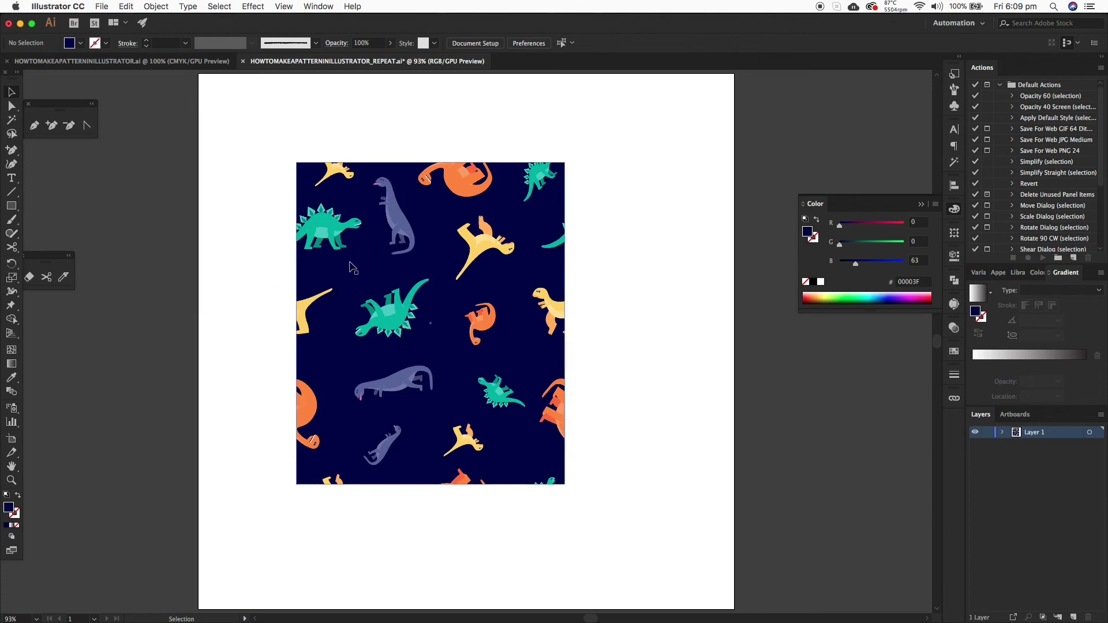
Move the clipped dinosaur tile toward the artboard's upper left corner and add it to the swatches as a new pattern.
left_click_drag(350, 265, 278, 202)
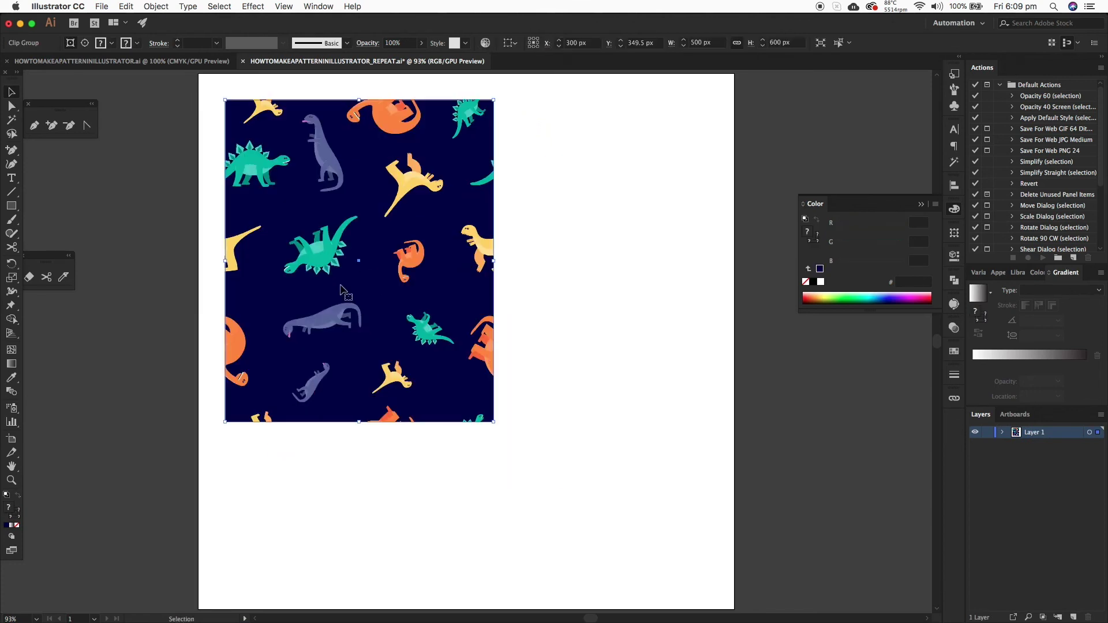
left_click(956, 352)
scroll(861, 453, "down", 5)
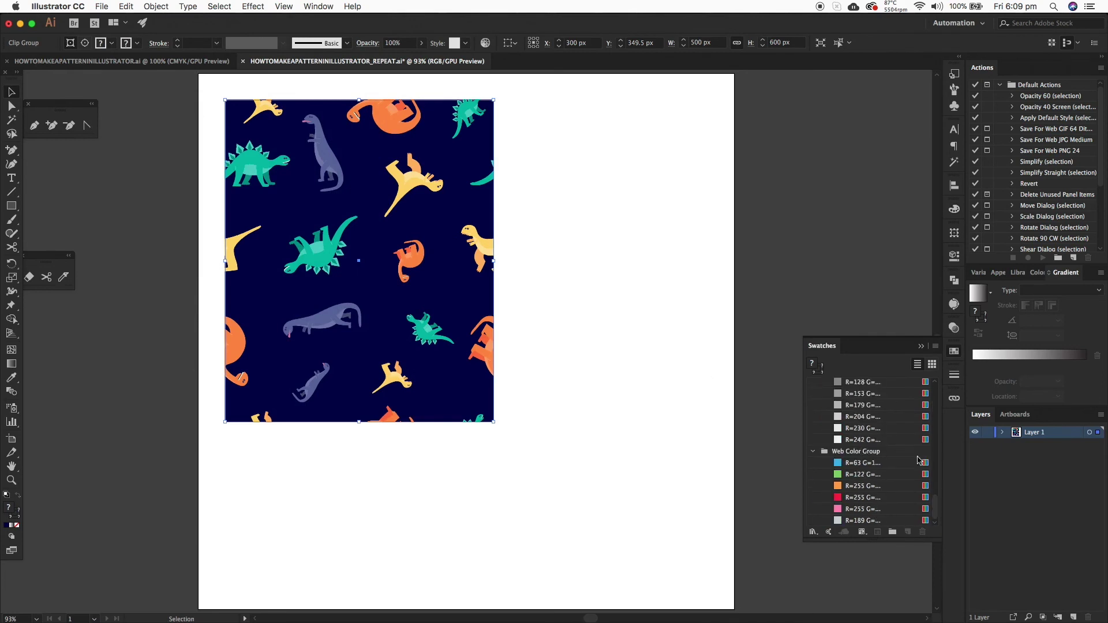
left_click_drag(935, 507, 916, 475)
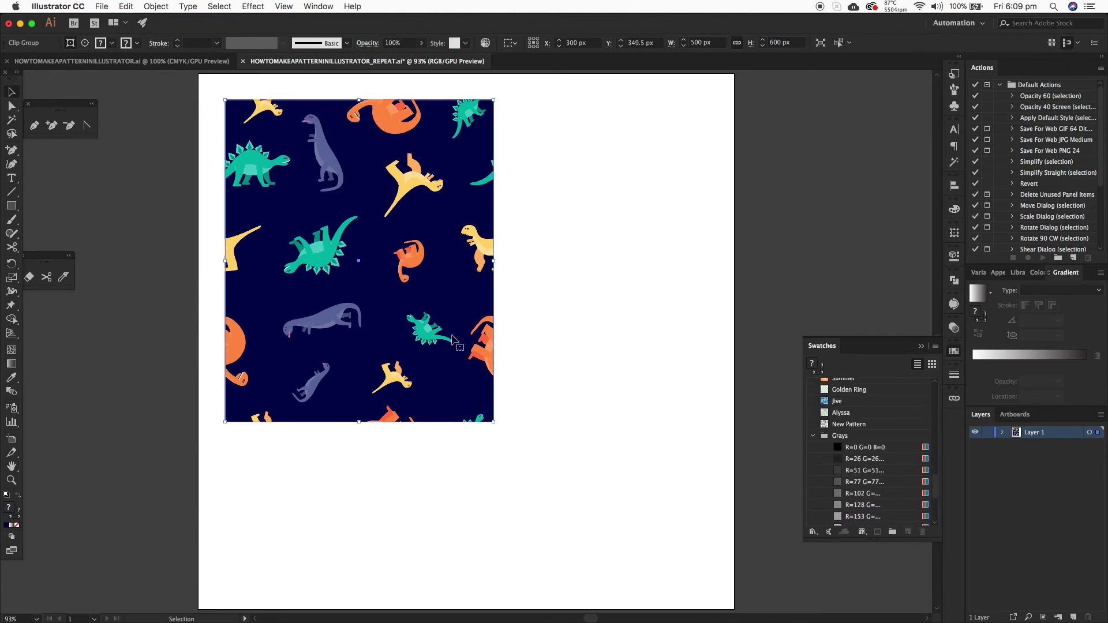
left_click_drag(452, 341, 837, 448)
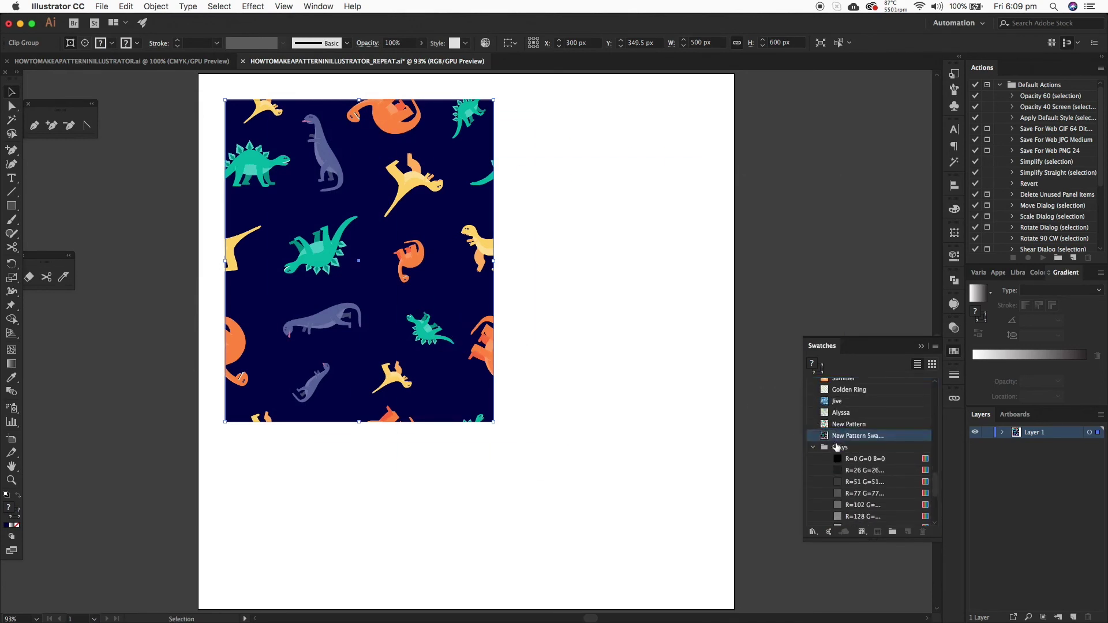
left_click(744, 450)
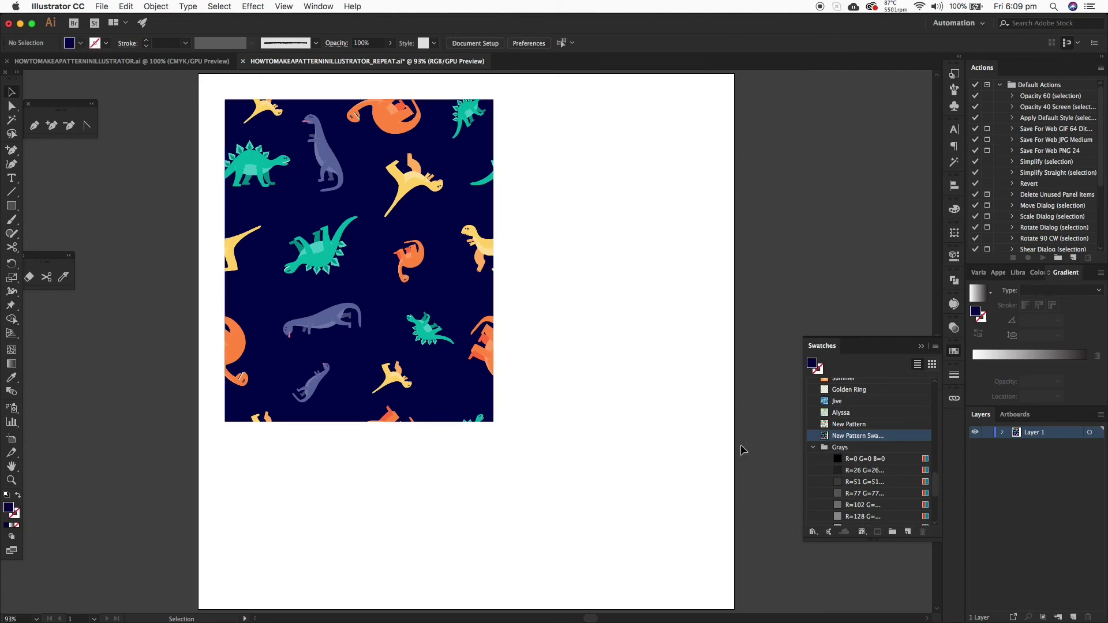
Open the new dinosaur pattern swatch for editing and set its tile size to 500 px wide and 600 px high.
left_click(824, 436)
double_click(835, 436)
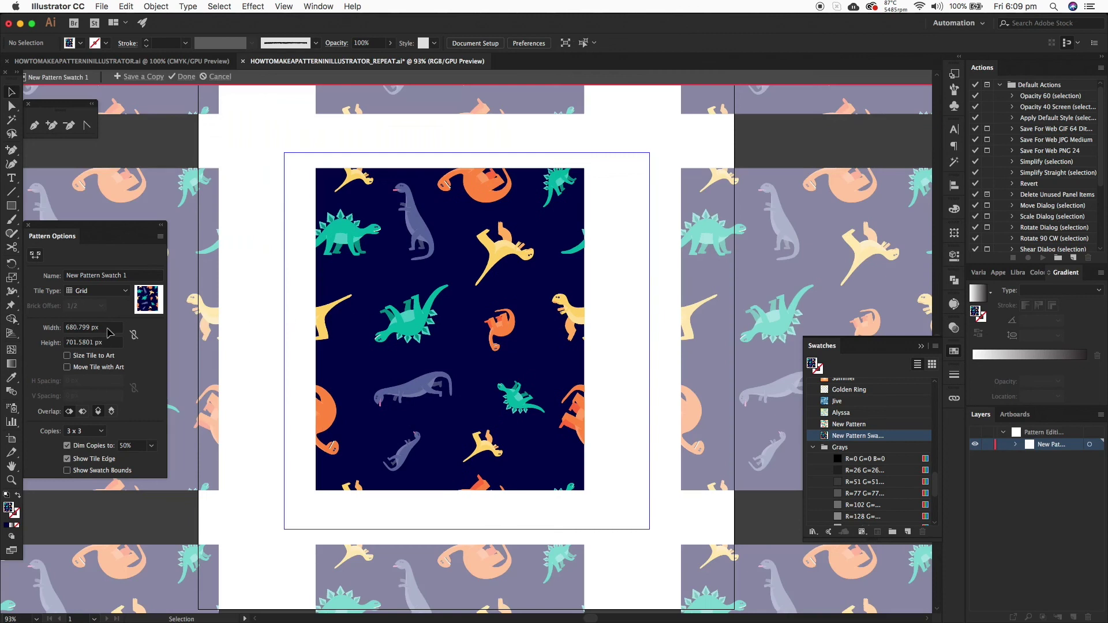
left_click_drag(110, 327, 46, 326)
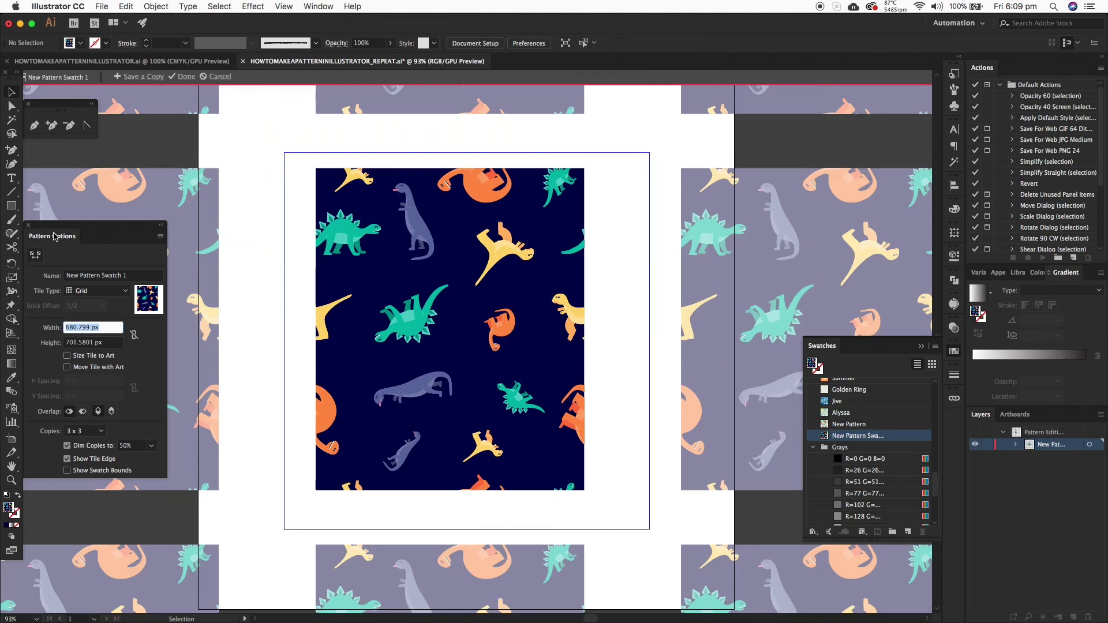
type("500")
key("Return")
key("Tab")
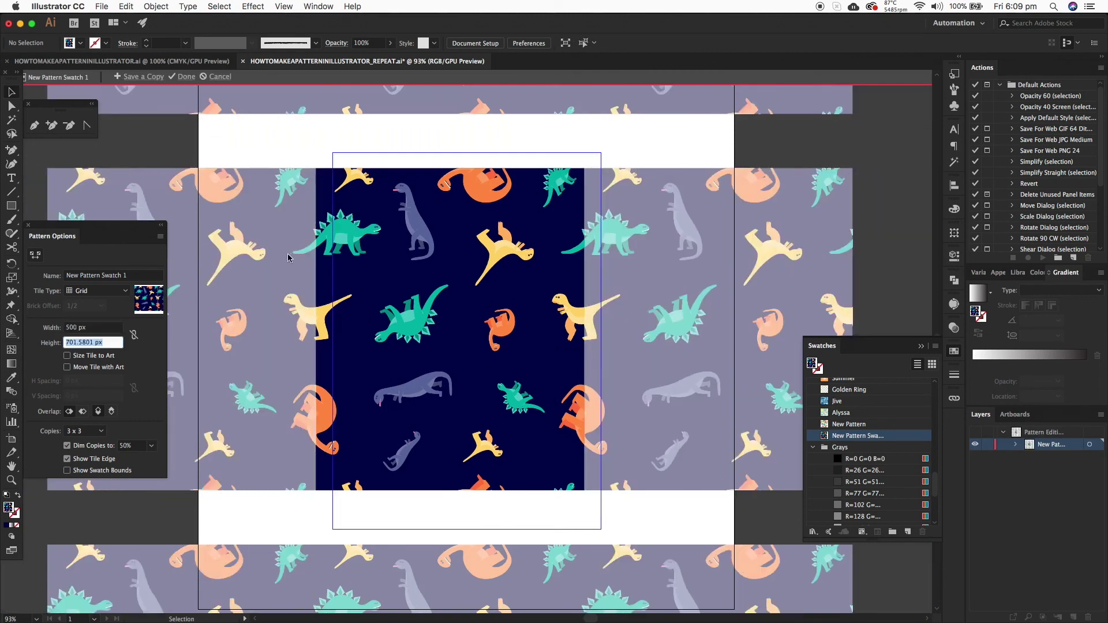
type("600")
key("Return")
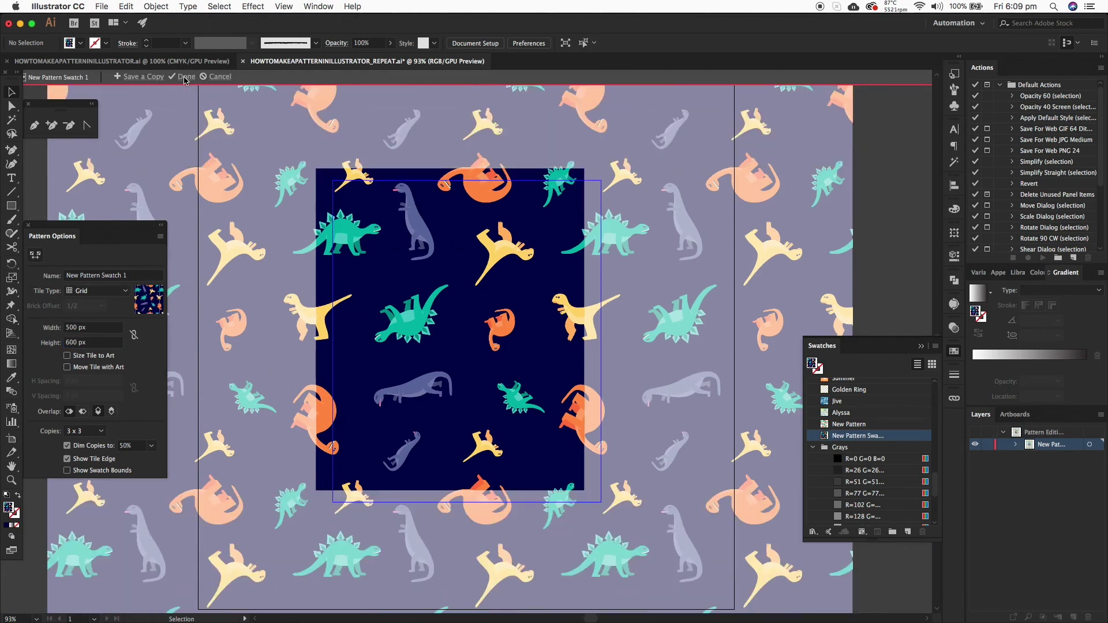